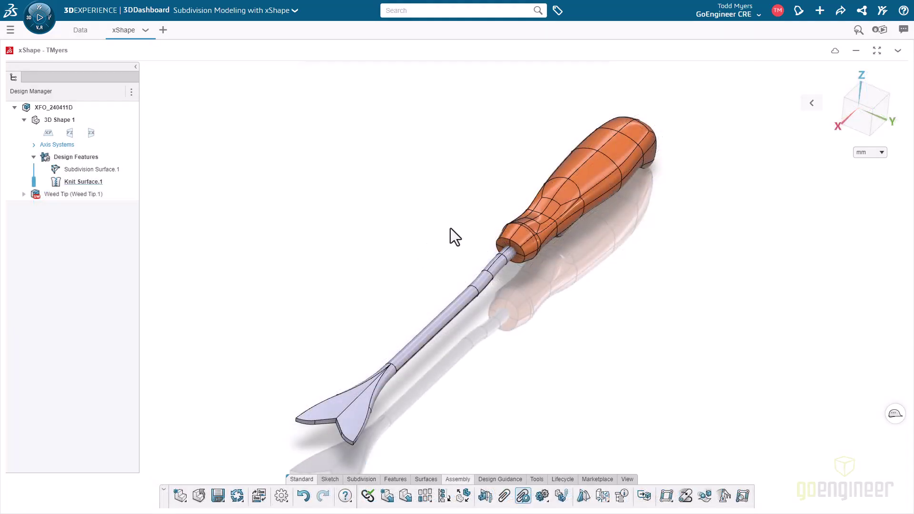
mouse_move(466, 217)
middle_down()
mouse_move(465, 235)
mouse_move(467, 200)
middle_up()
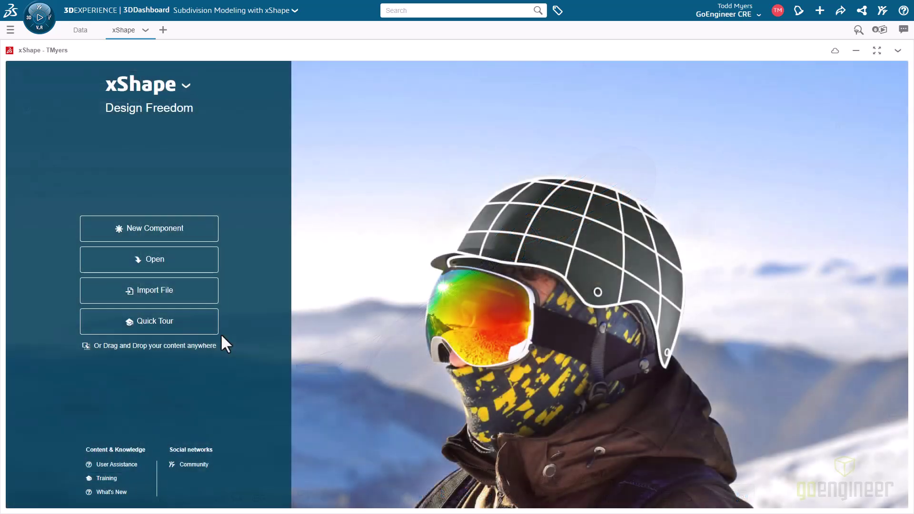
Create a new component named XFO_240412A.
click(184, 238)
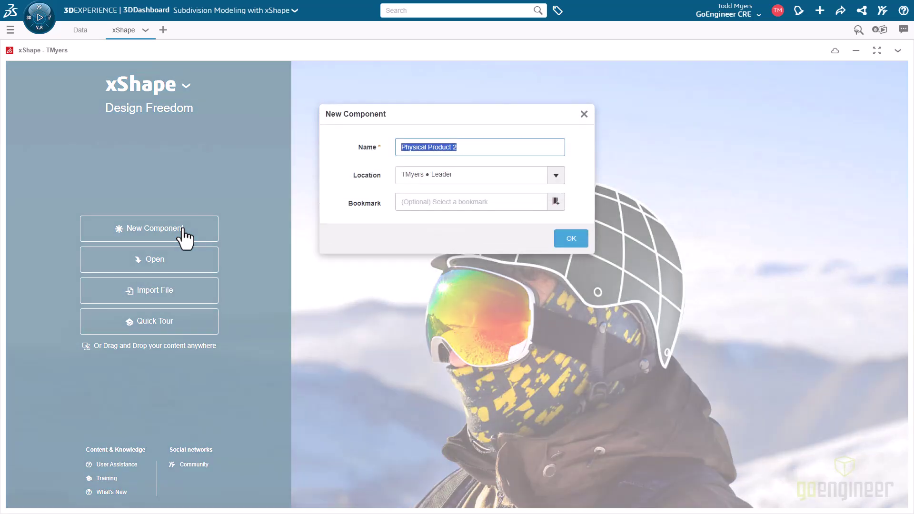
text(XFO_240412A)
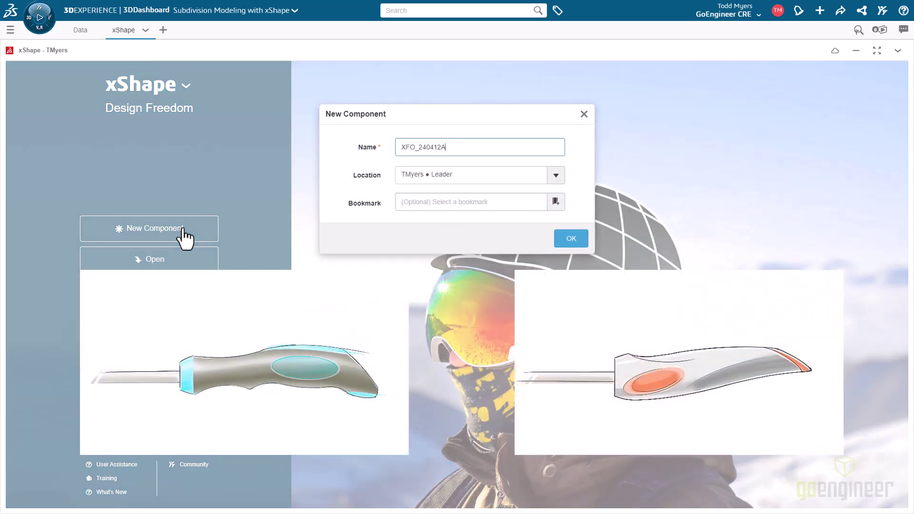
key(Return)
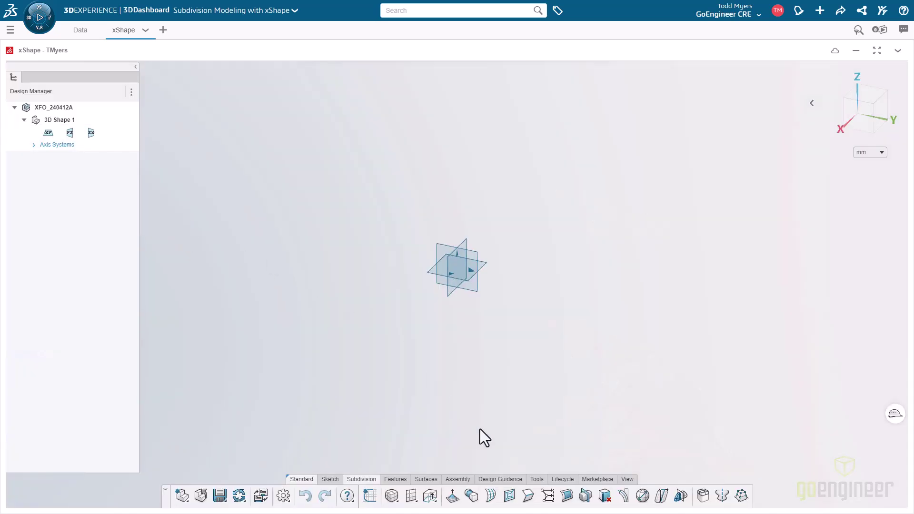
Insert the picture "xshape concept sketch transparency.png" on the yz plane.
click(535, 481)
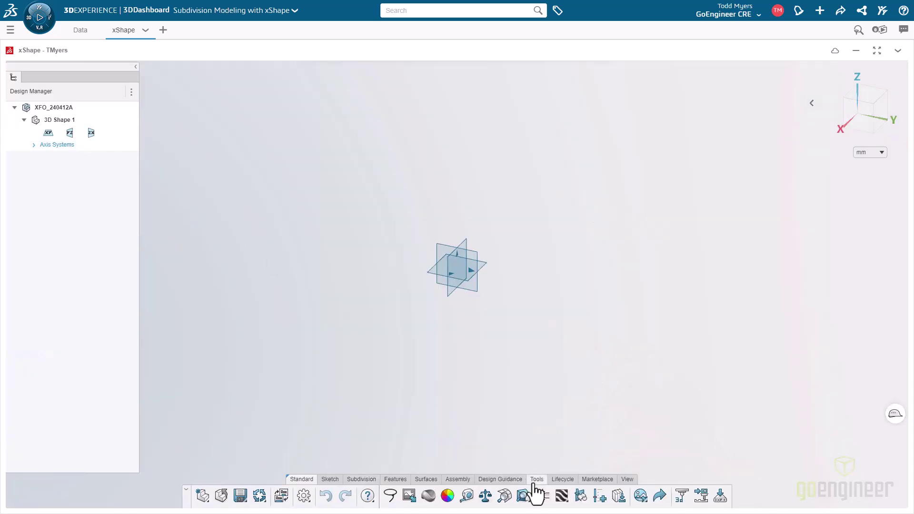
click(408, 495)
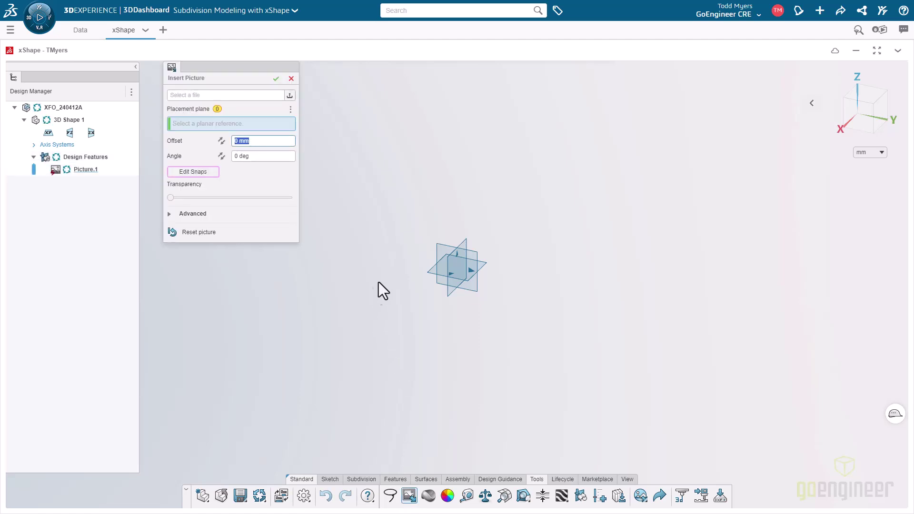
click(439, 250)
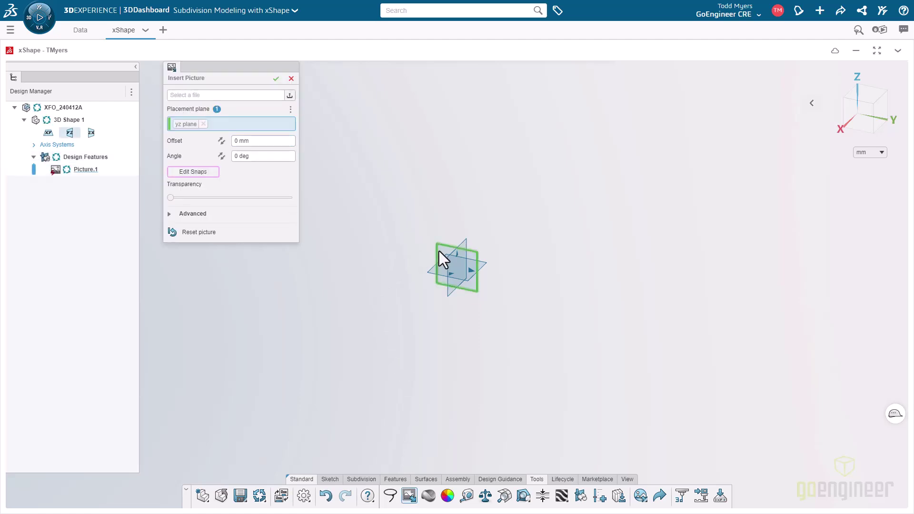
click(290, 96)
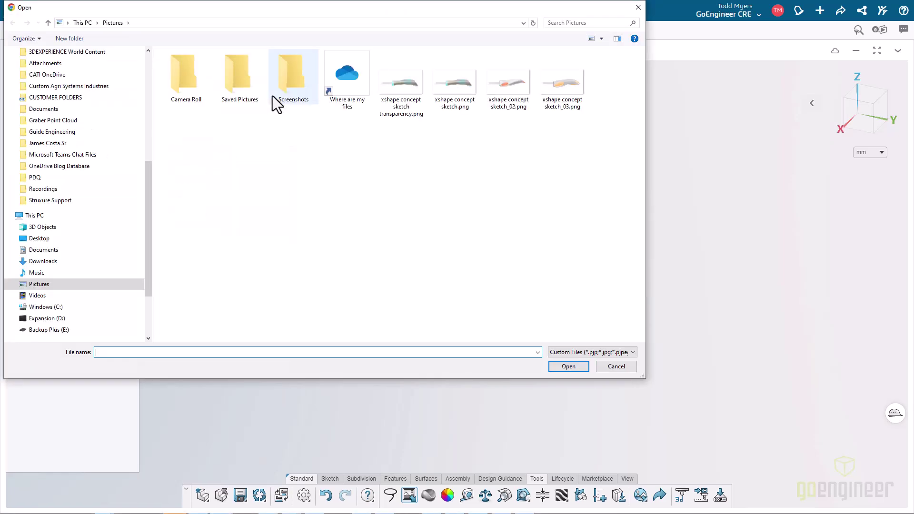
click(395, 89)
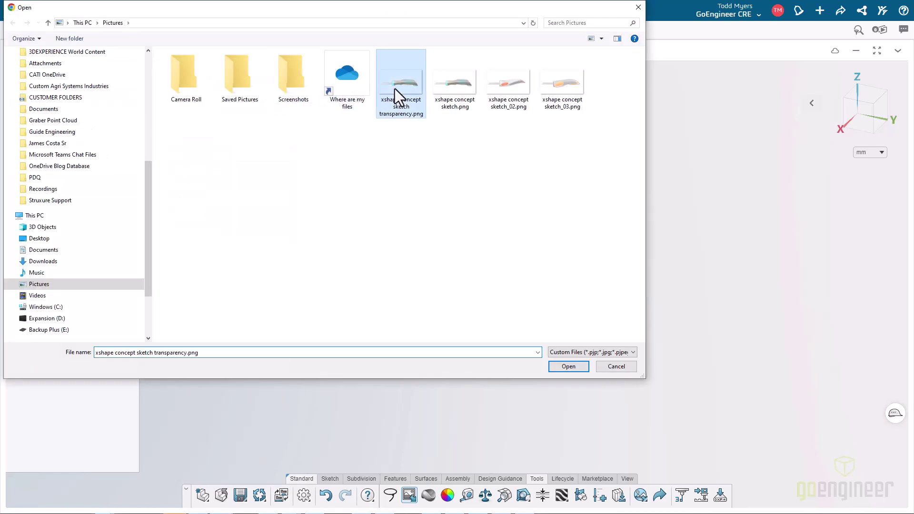
click(563, 369)
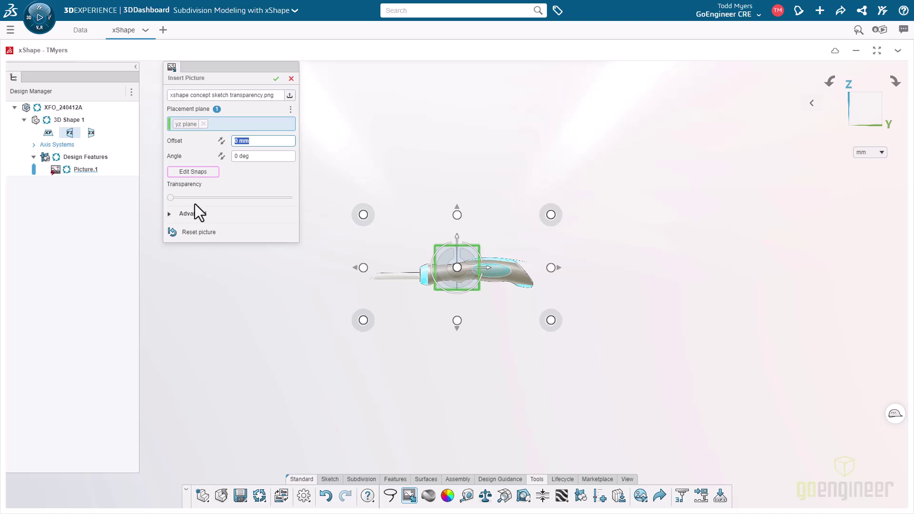
Add a snap point midway along the handle's front edge in the picture and snap that point onto the origin.
click(193, 173)
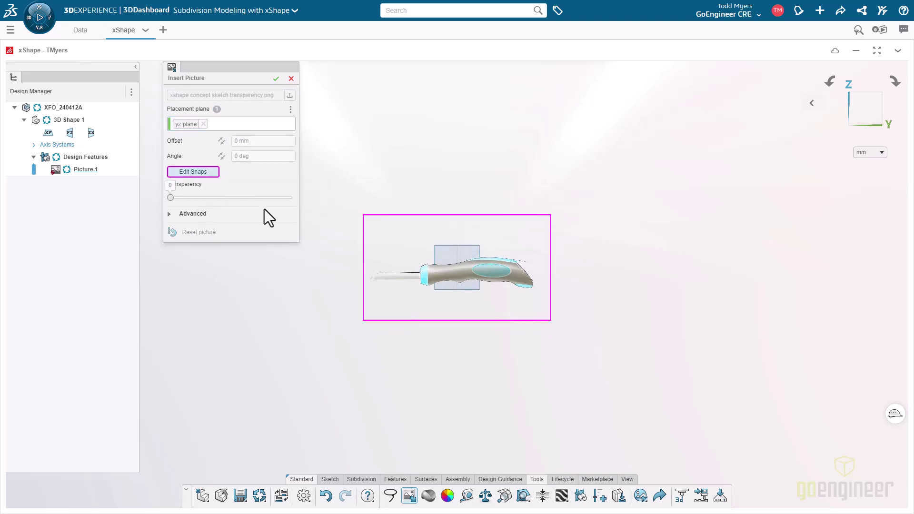
scroll(419, 285, up, 10)
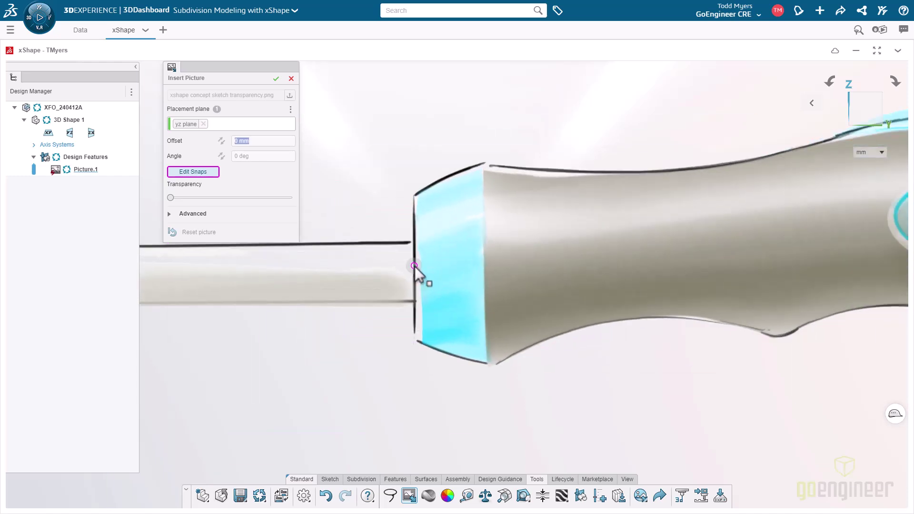
click(414, 266)
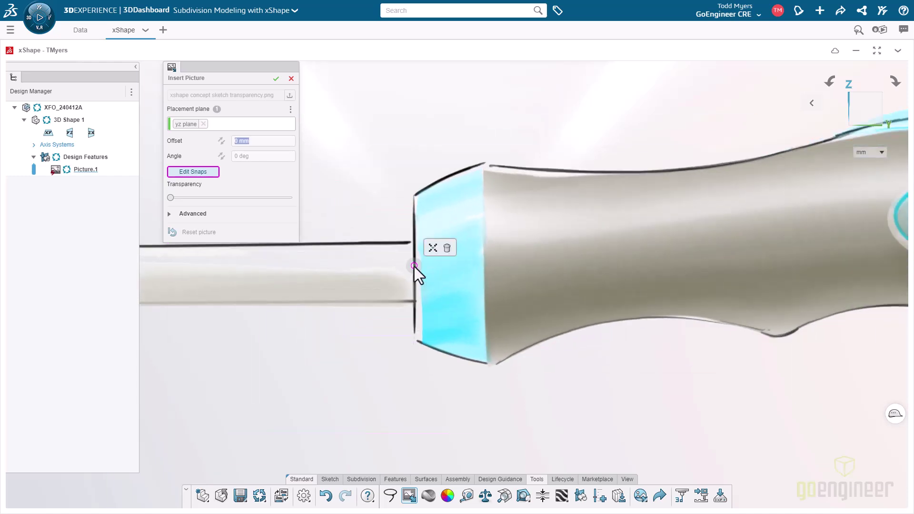
click(433, 248)
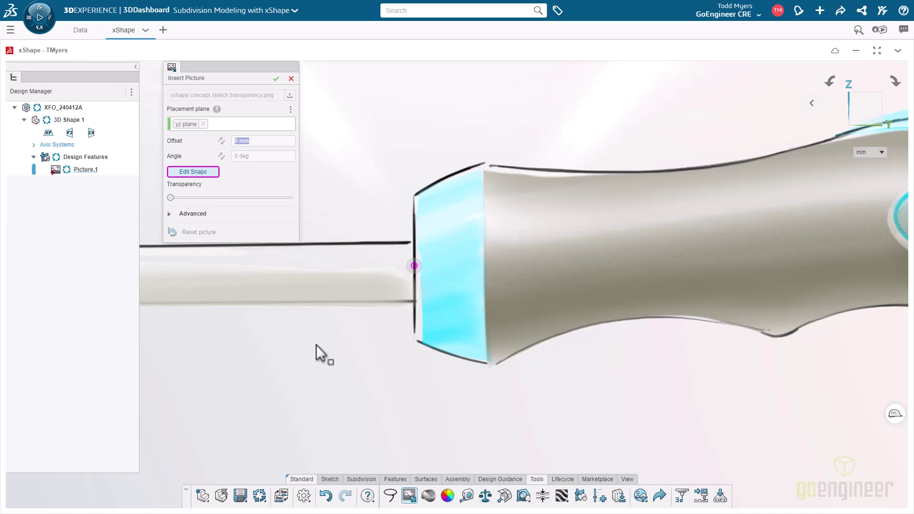
click(195, 173)
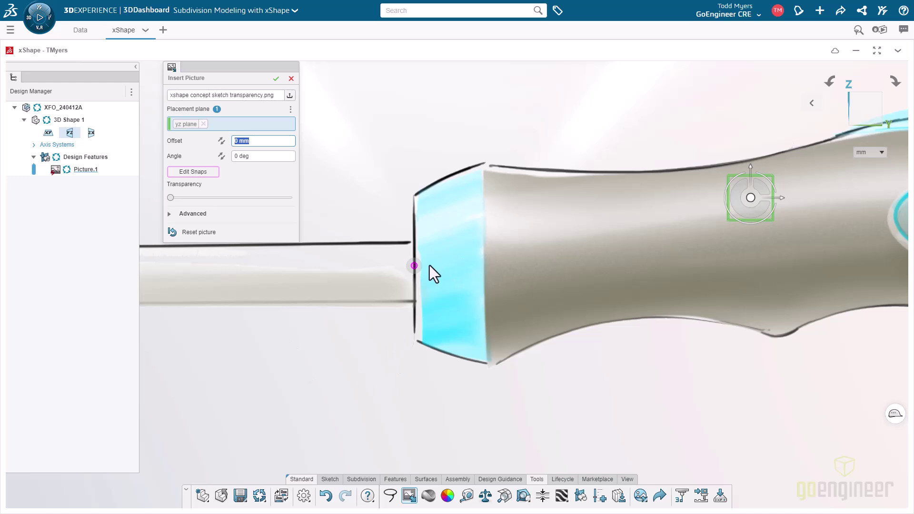
mouse_move(415, 266)
mouse_down()
mouse_move(754, 204)
mouse_move(762, 211)
mouse_up()
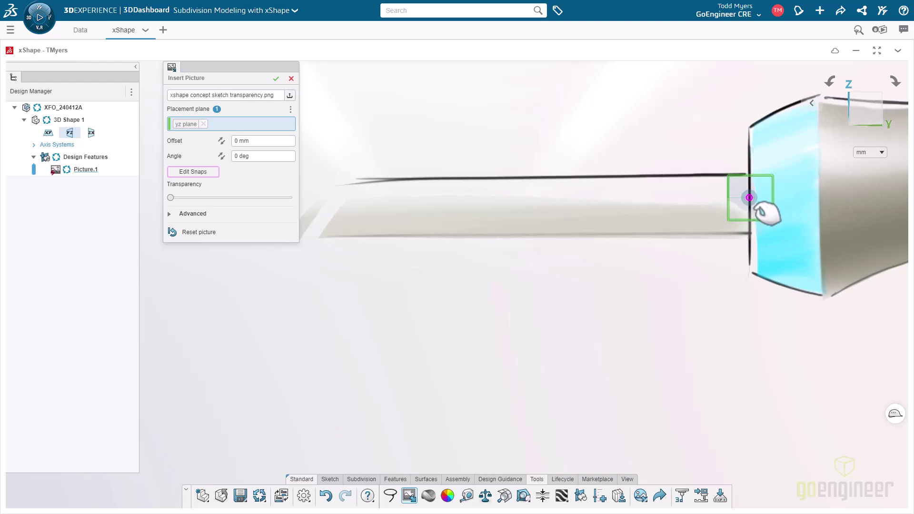
Scale the sketch picture down manually from its lower corner handle.
scroll(773, 253, down, 6)
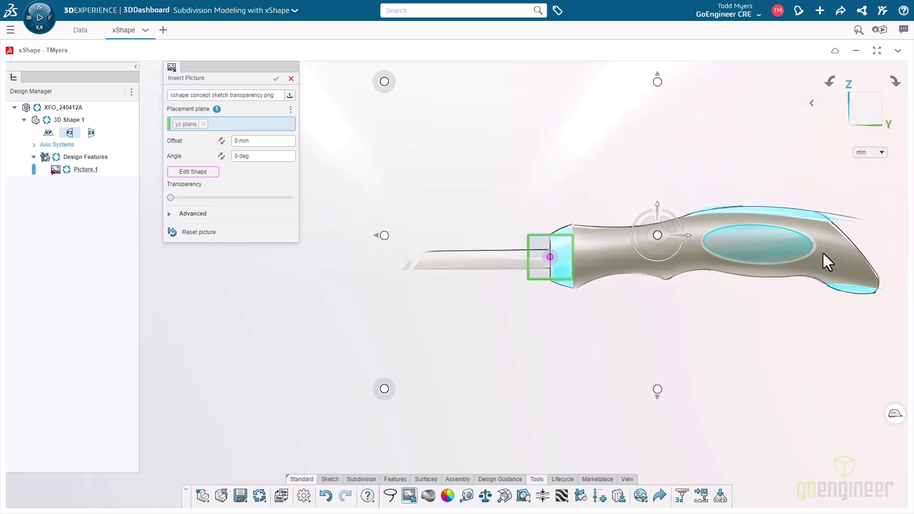
mouse_move(384, 394)
mouse_down()
mouse_move(414, 394)
mouse_move(497, 331)
mouse_up()
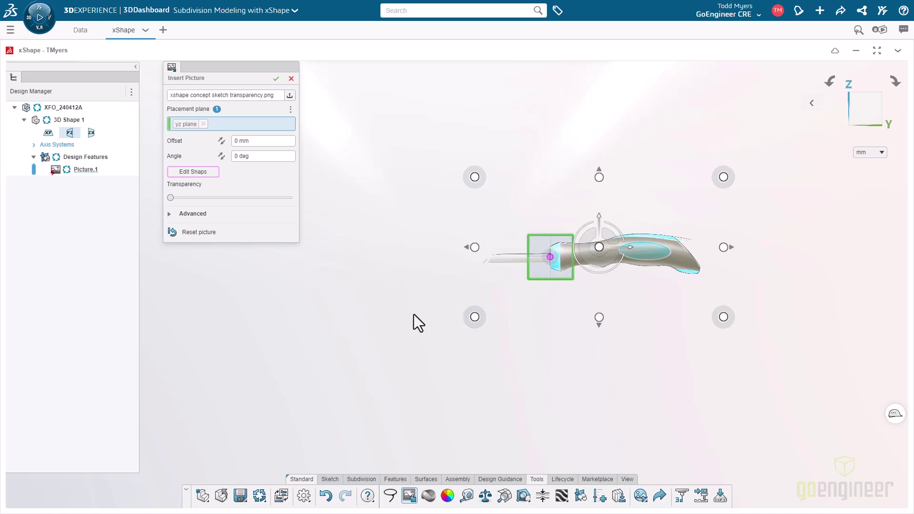
scroll(592, 276, up, 5)
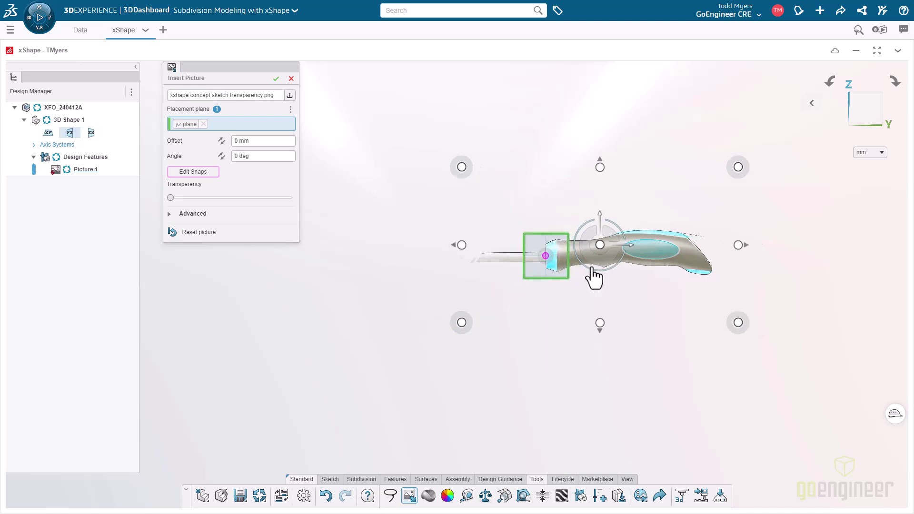
scroll(605, 252, up, 2)
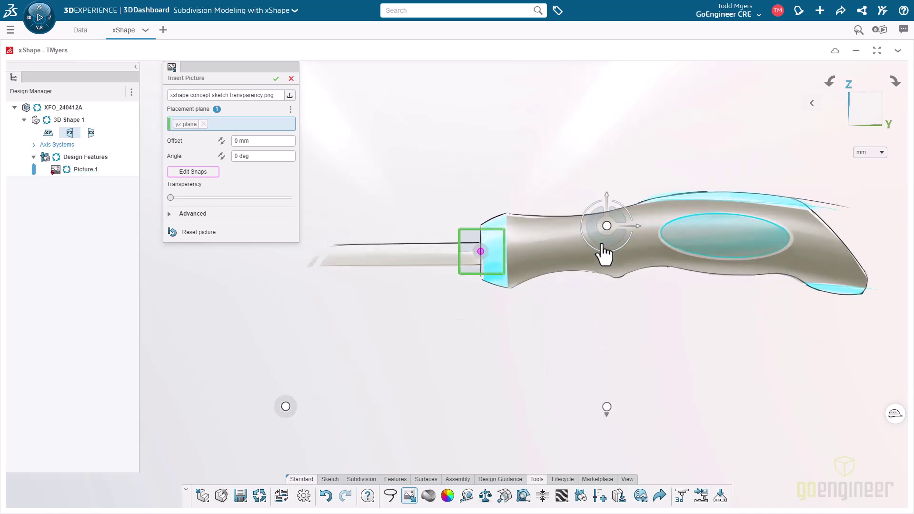
Switch the picture's scale method to Percentage and set it to 10.
click(191, 214)
click(214, 297)
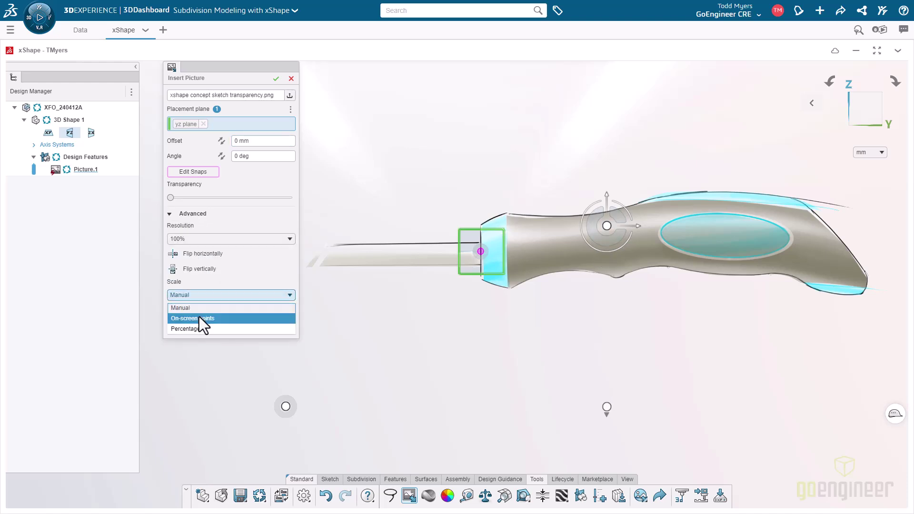
click(199, 328)
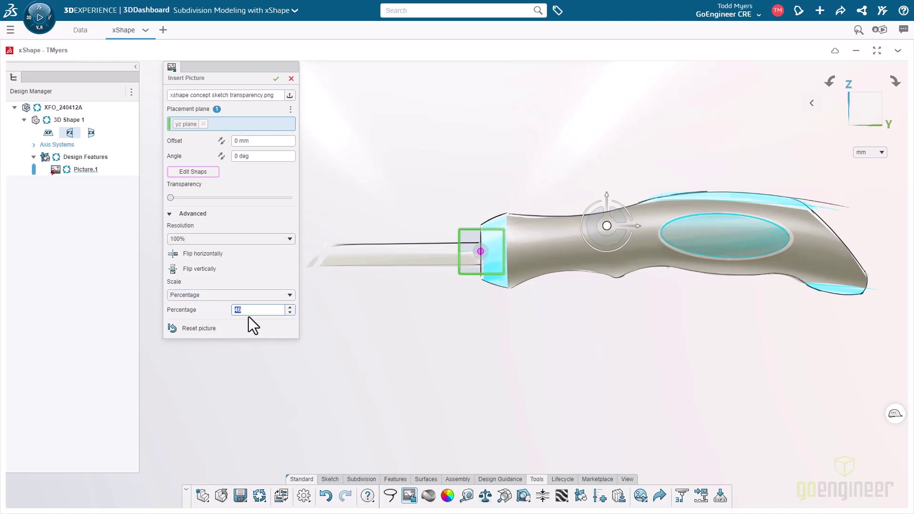
double_click(235, 310)
text(10)
key(Return)
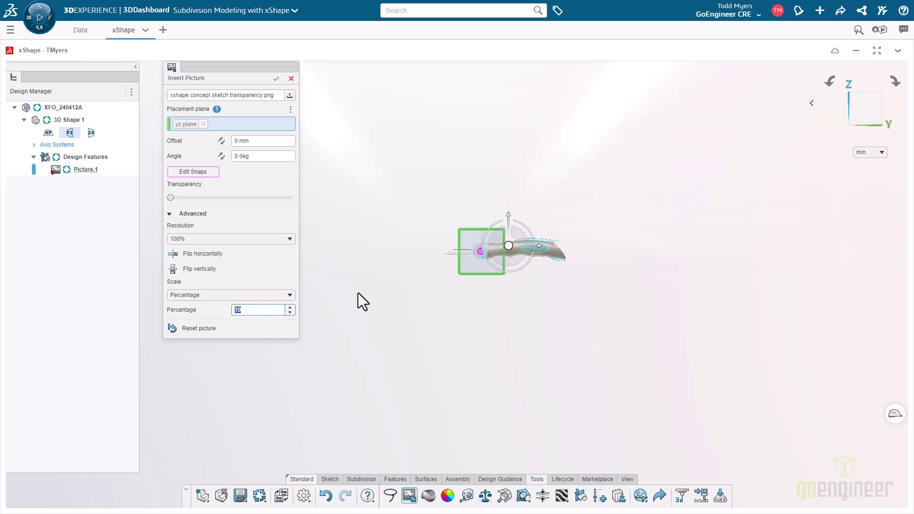
scroll(506, 257, up, 5)
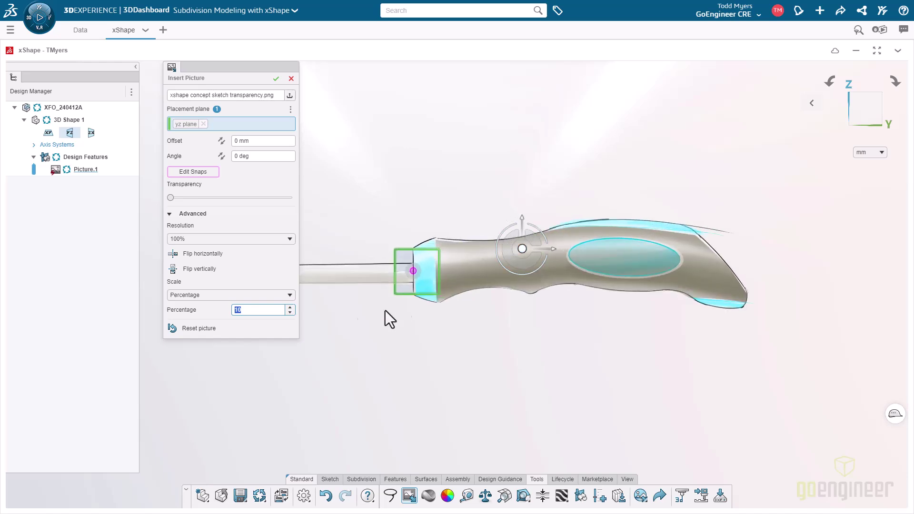
Switch the picture's scale method to On-screen points and place the two points at the handle's front edge and rear end.
click(229, 295)
click(220, 318)
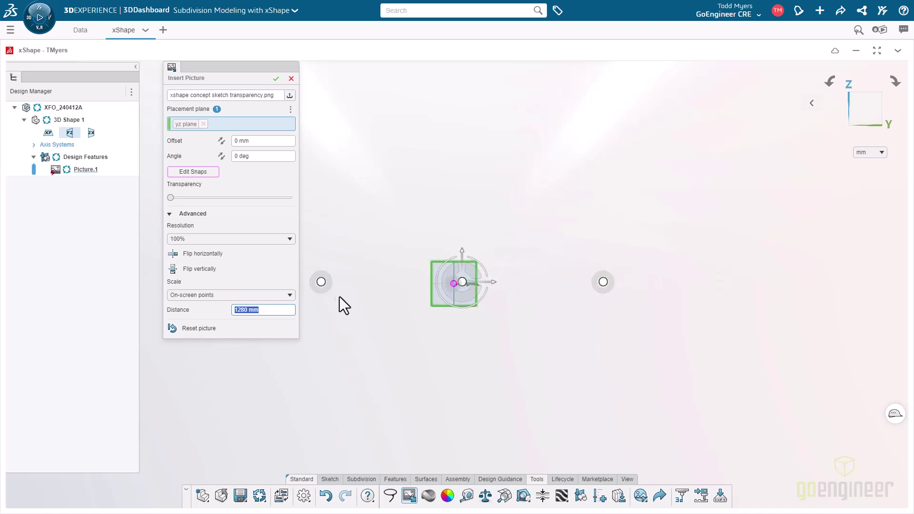
drag(321, 281, 464, 286)
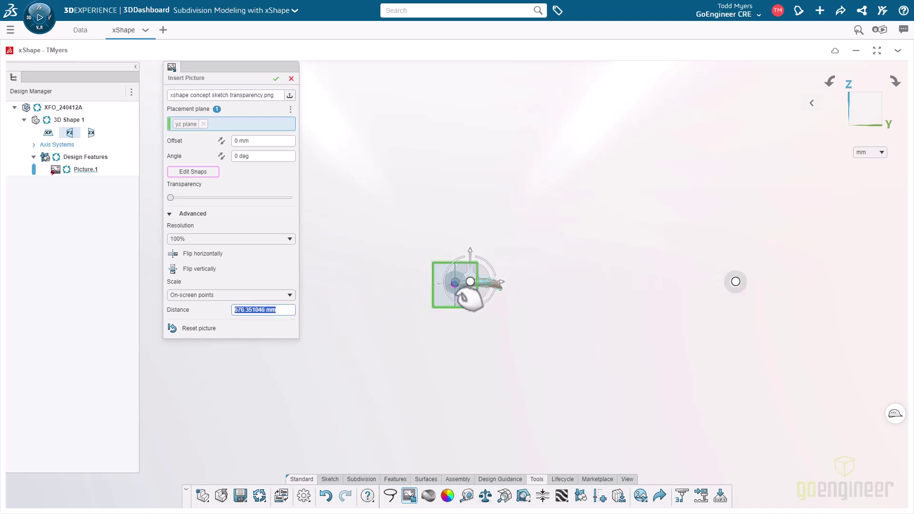
drag(735, 281, 503, 285)
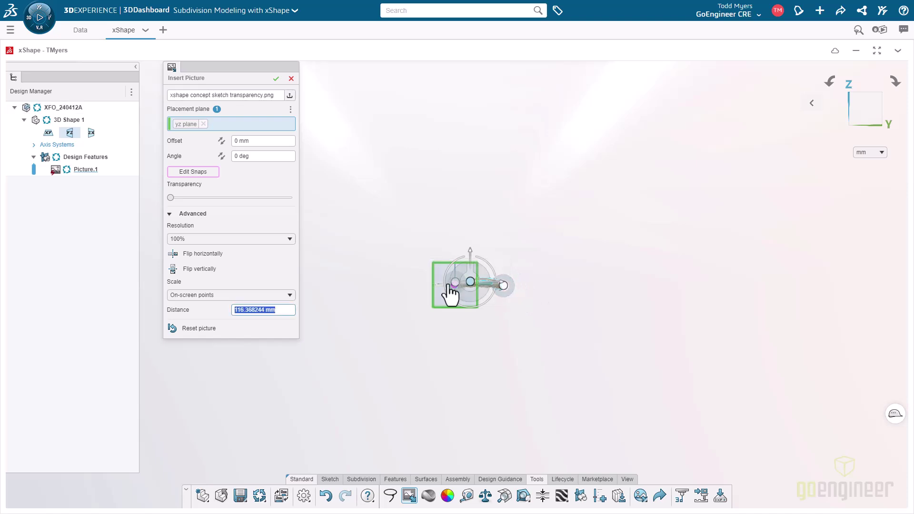
scroll(465, 286, up, 10)
drag(345, 261, 335, 285)
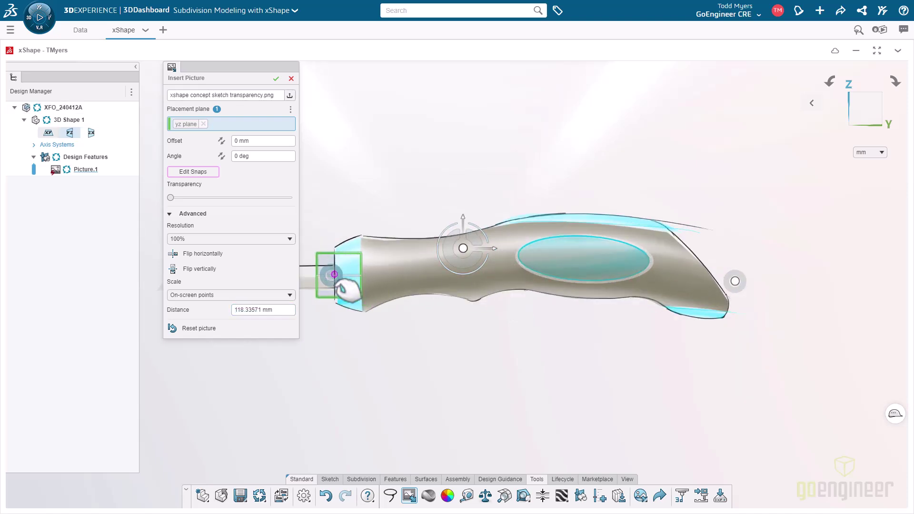
drag(741, 288, 735, 277)
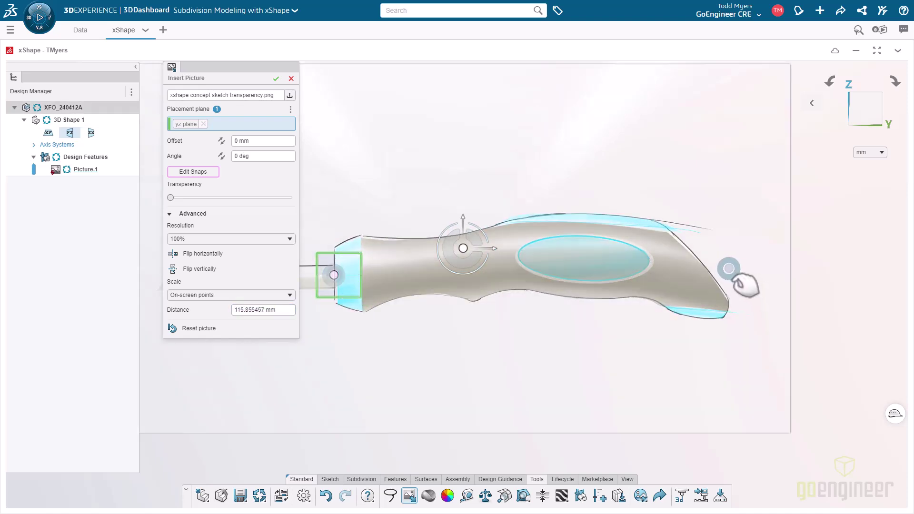
Set the distance between the two scale points to 156 mm and accept the inserted picture.
click(262, 309)
text(156)
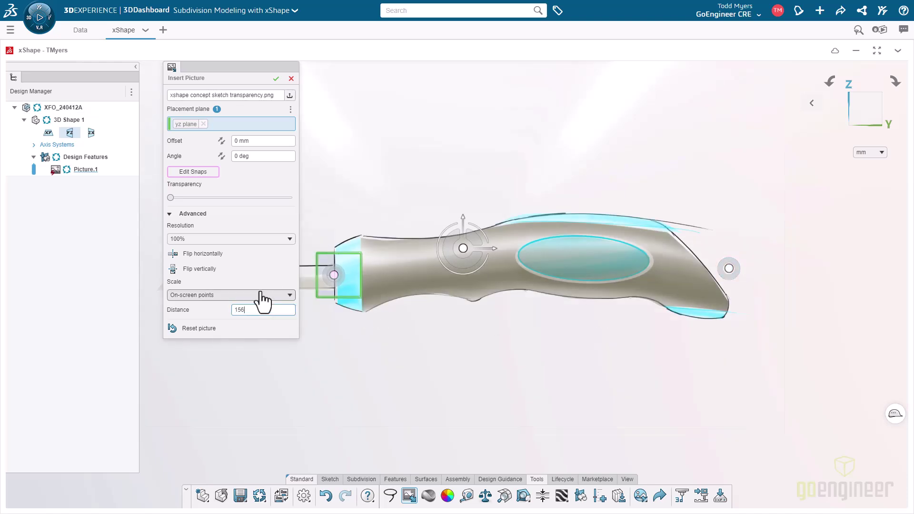
key(Return)
scroll(482, 399, down, 4)
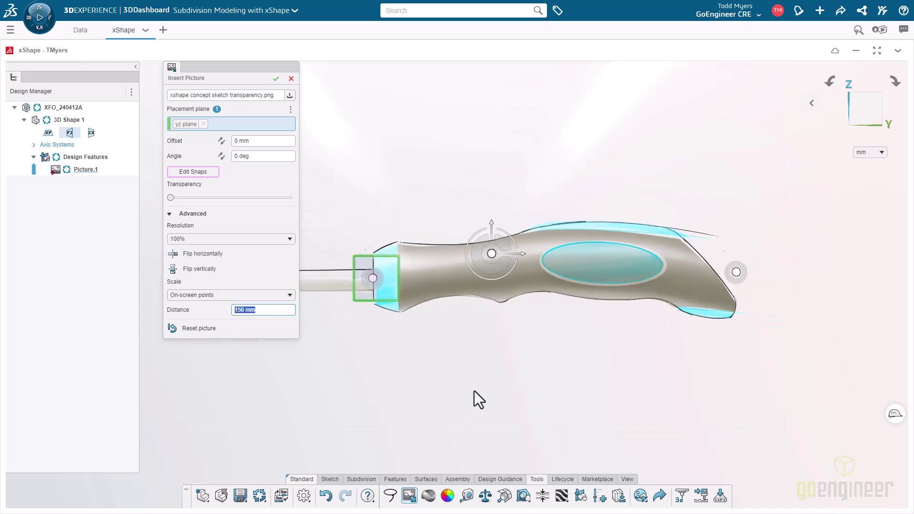
middle_drag(422, 350, 403, 348)
click(276, 79)
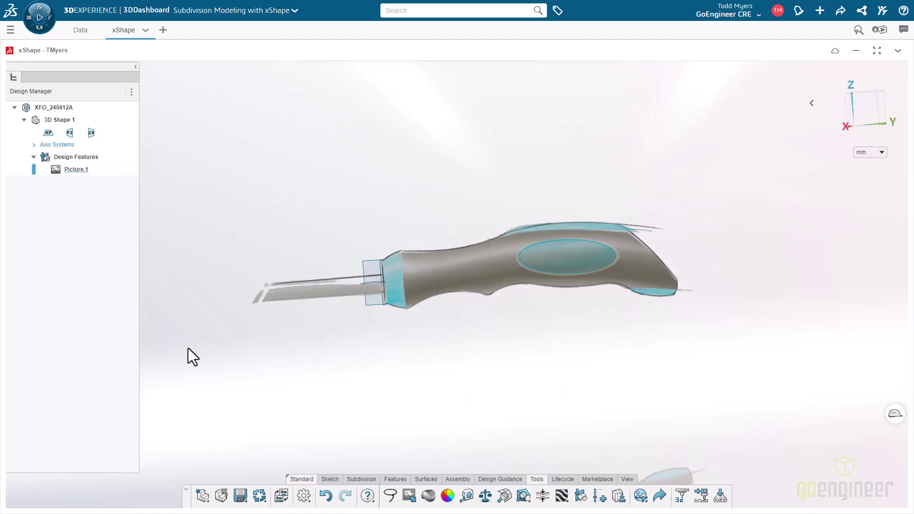
Search the selected collaborative space for "weed" and insert the Weed Tip product as a component.
click(846, 126)
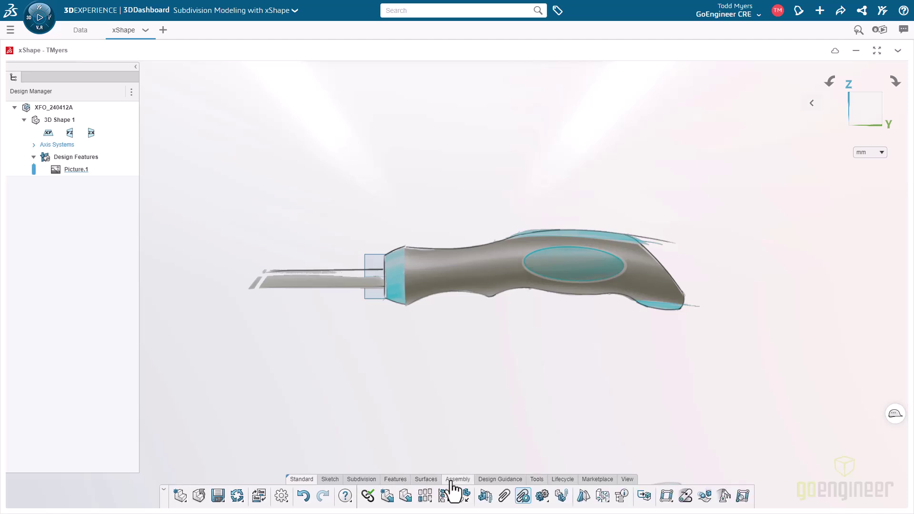
click(406, 495)
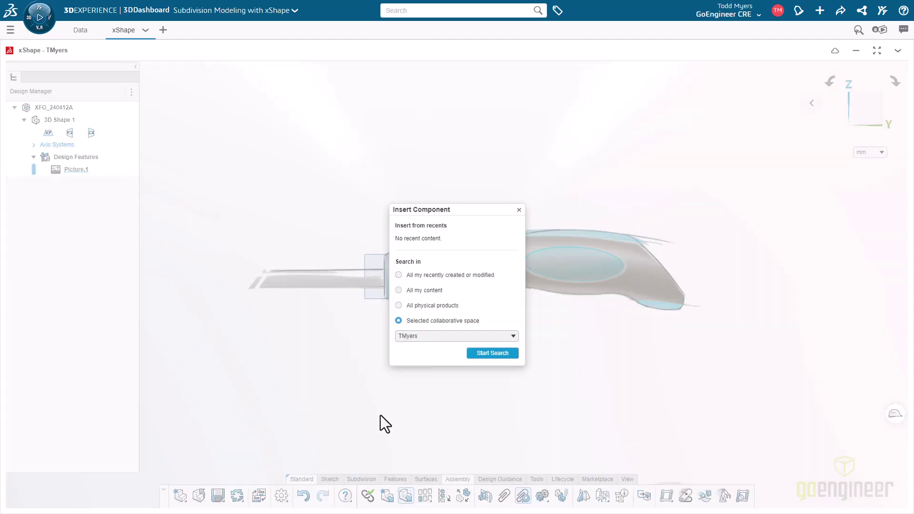
click(496, 353)
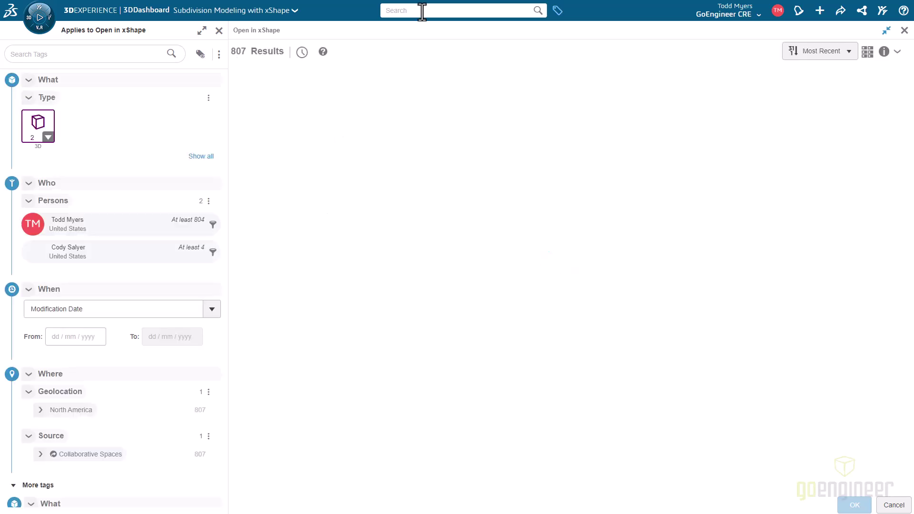
click(422, 10)
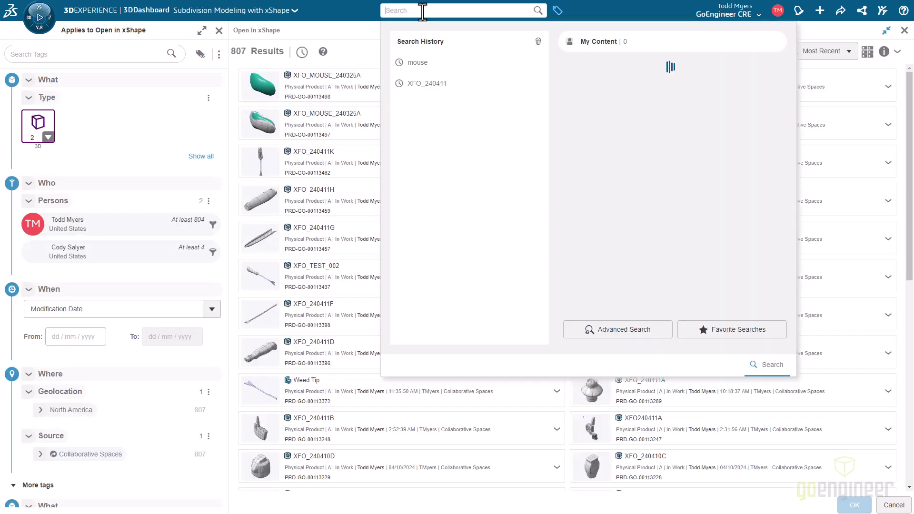
text(weed)
key(Return)
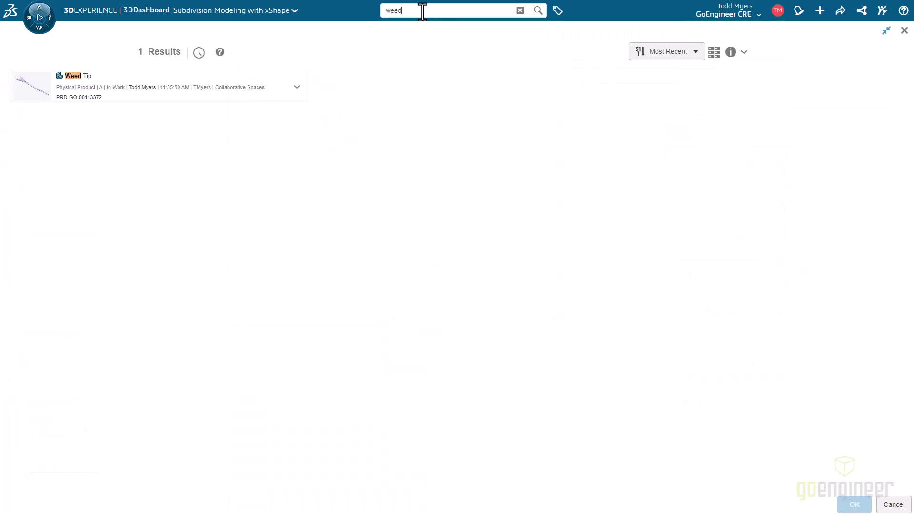
click(38, 91)
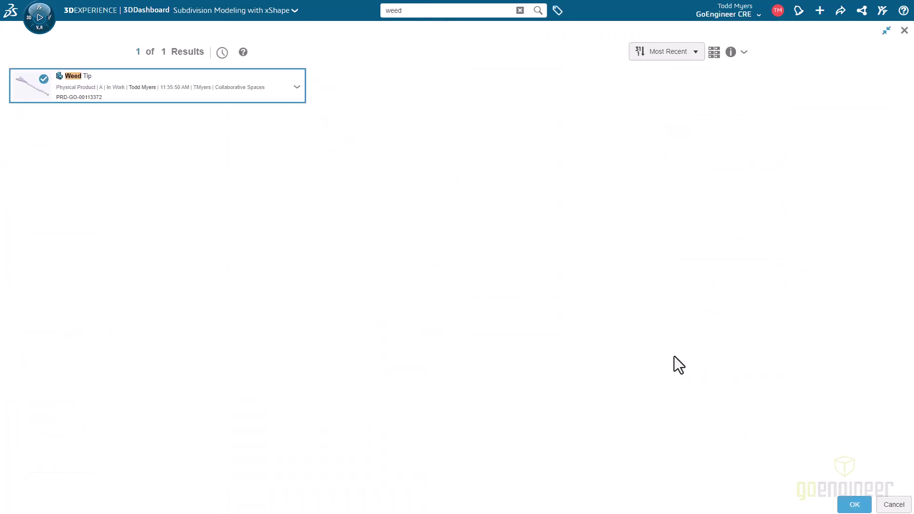
click(854, 505)
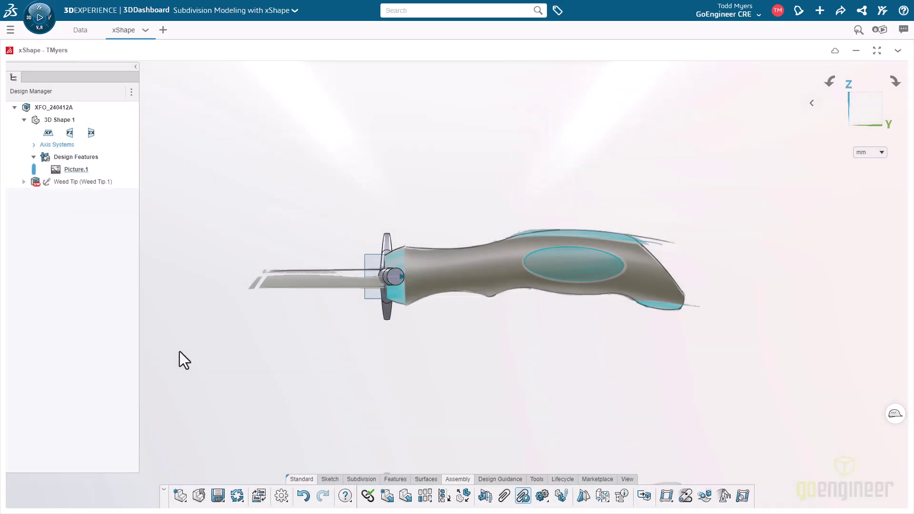
Release the fixed position of the inserted Weed Tip component.
middle_drag(282, 279, 299, 351)
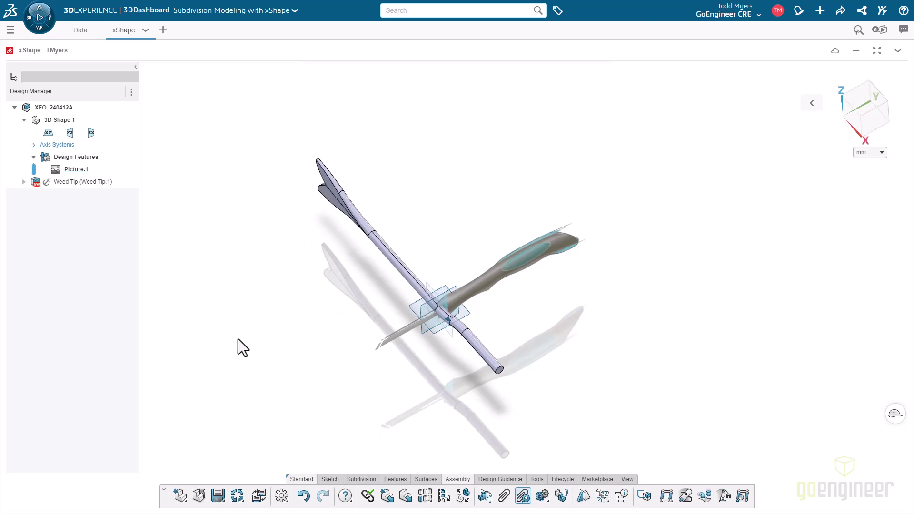
click(46, 184)
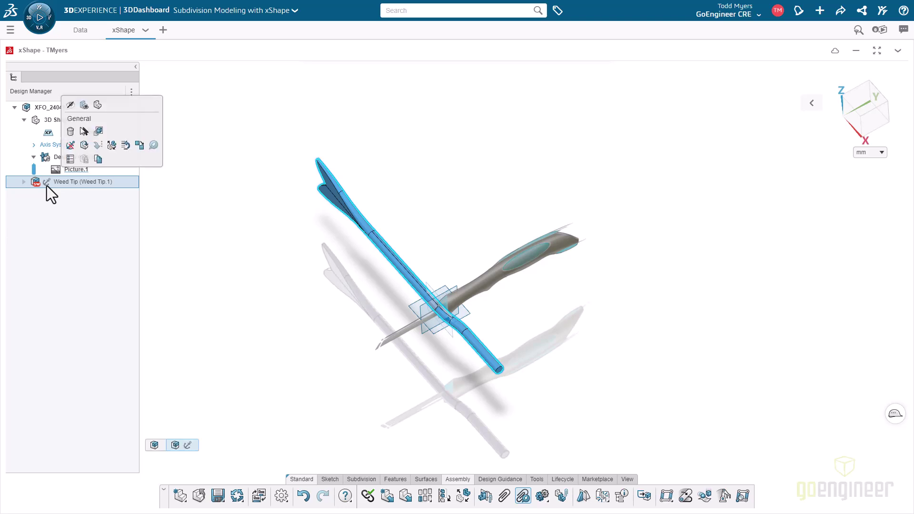
click(71, 146)
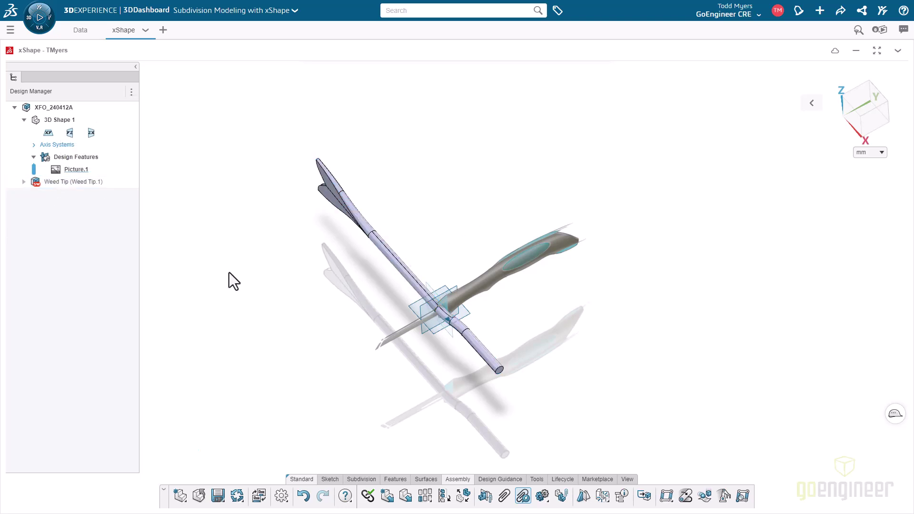
Rotate the Weed Tip component 90° about its shaft axis.
click(54, 182)
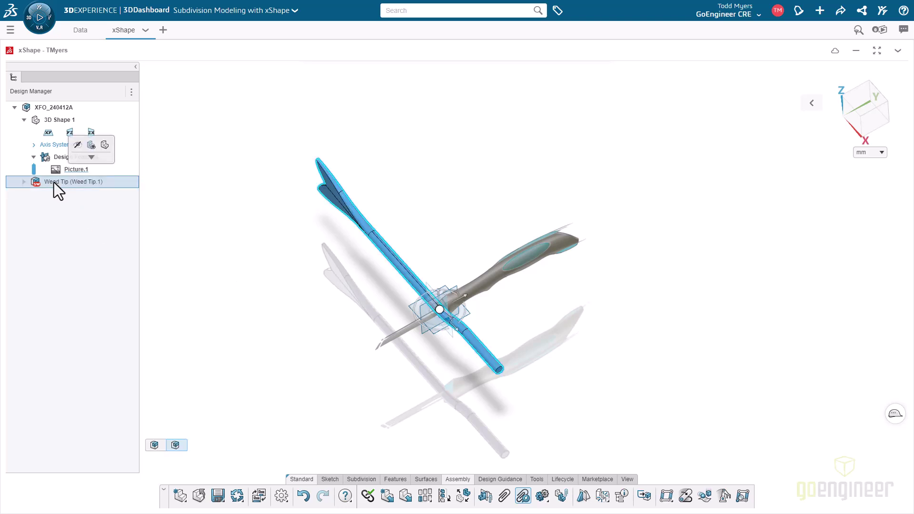
middle_drag(277, 260, 453, 290)
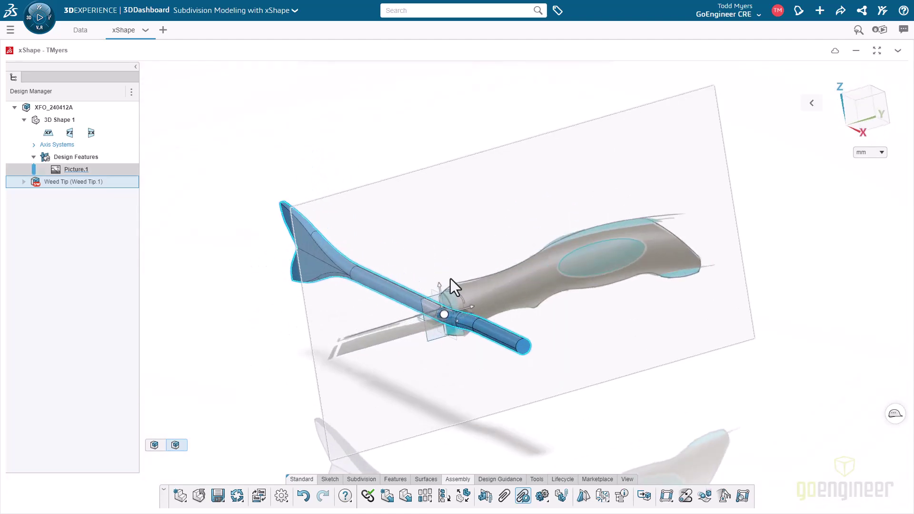
click(457, 304)
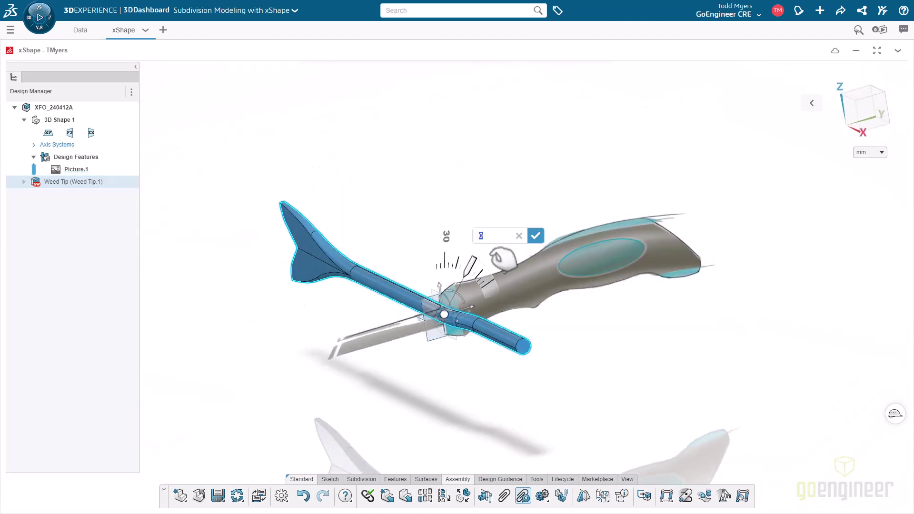
text(90)
key(Return)
Rotate the Weed Tip component another 90° in the horizontal plane to bring its shaft in line with the sketched handle.
middle_drag(383, 332, 340, 356)
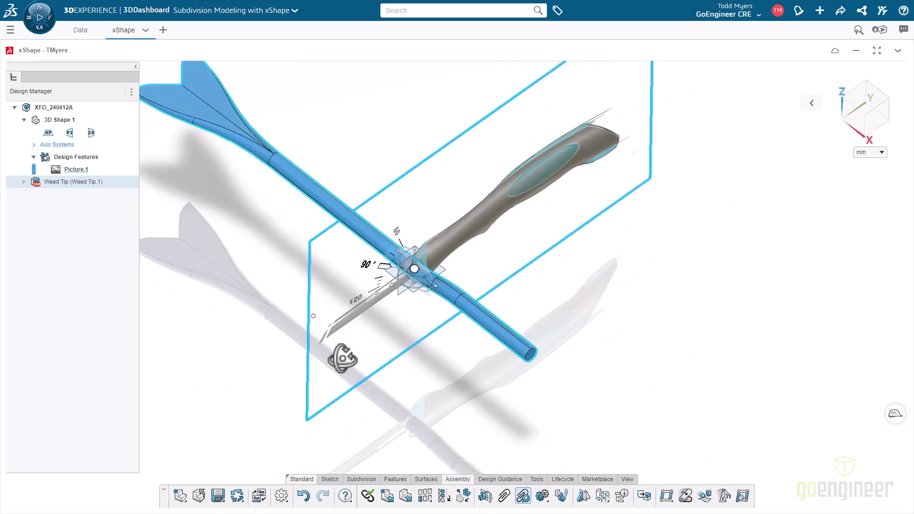
middle_drag(300, 273, 455, 303)
click(468, 299)
click(495, 333)
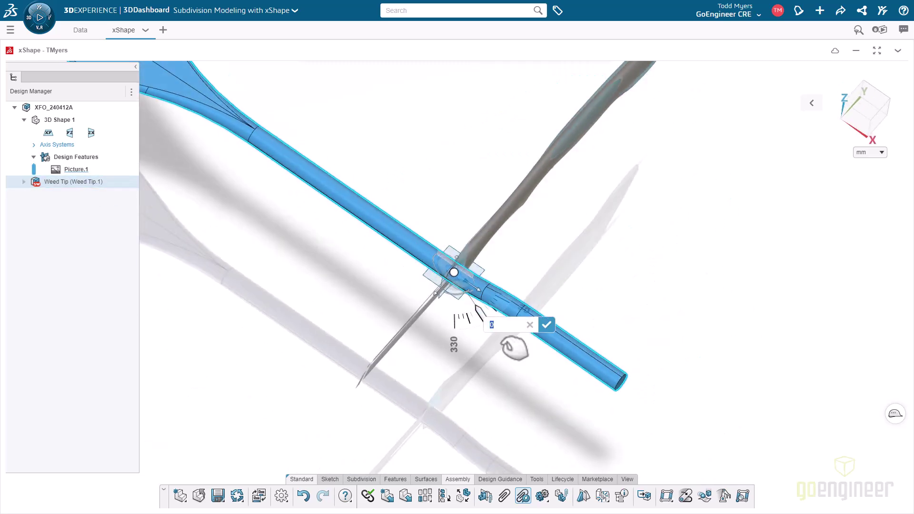
text(90)
key(Return)
Move the Weed Tip about 40 mm forward out of the handle and lower it to line up with the sketched blade.
middle_drag(452, 394, 390, 219)
drag(468, 228, 399, 295)
middle_drag(428, 302, 400, 313)
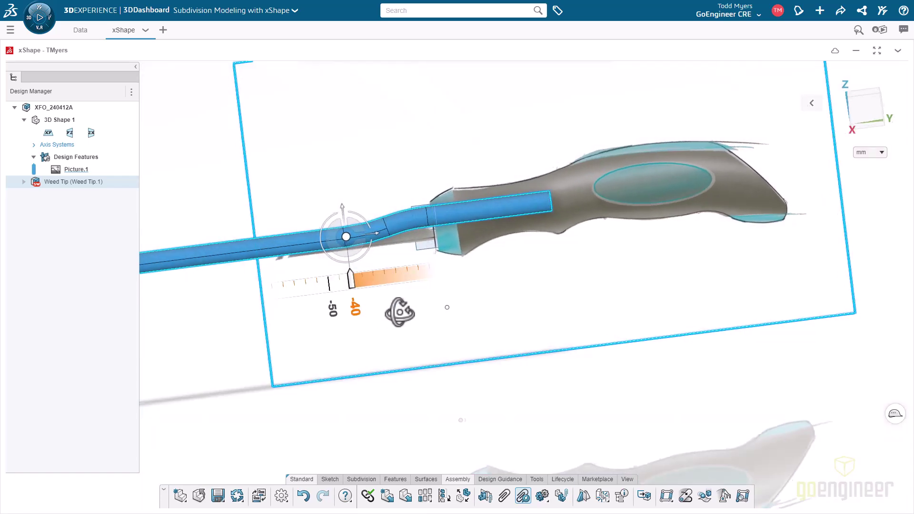
middle_drag(319, 274, 328, 271)
drag(347, 207, 348, 253)
scroll(396, 266, down, 4)
scroll(302, 353, up, 5)
click(302, 353)
middle_drag(310, 357, 314, 403)
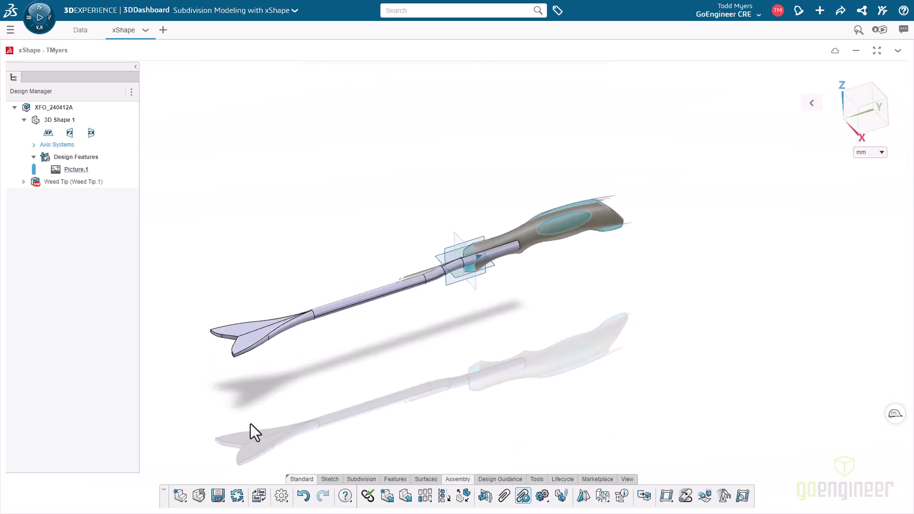
Place a subdivision box primitive at the origin, oriented so it extends rearward along the sketched handle.
click(359, 480)
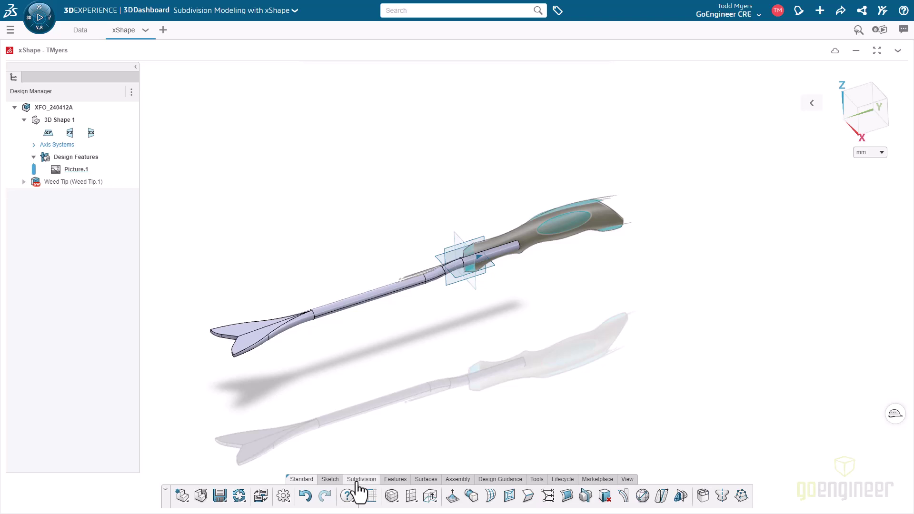
click(392, 497)
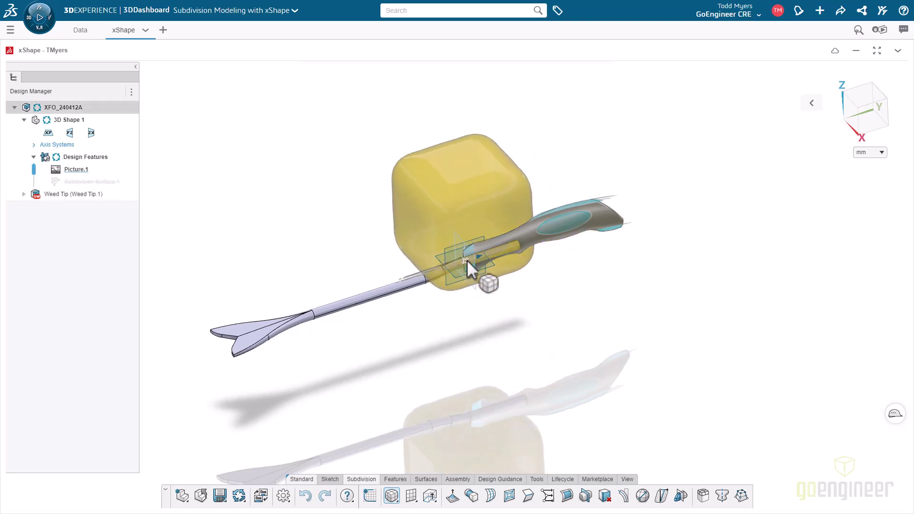
key(Tab)
key(Tab)
key(Tab)
key(Tab)
key(Tab)
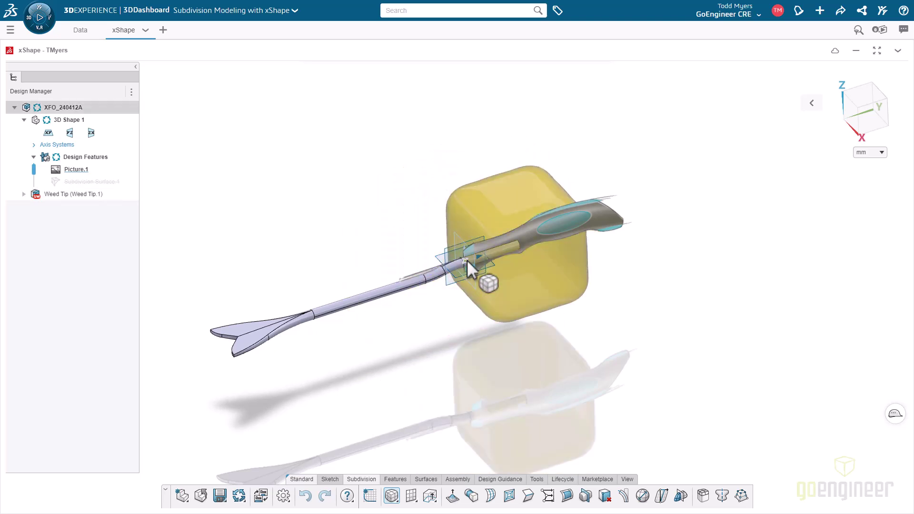
click(467, 260)
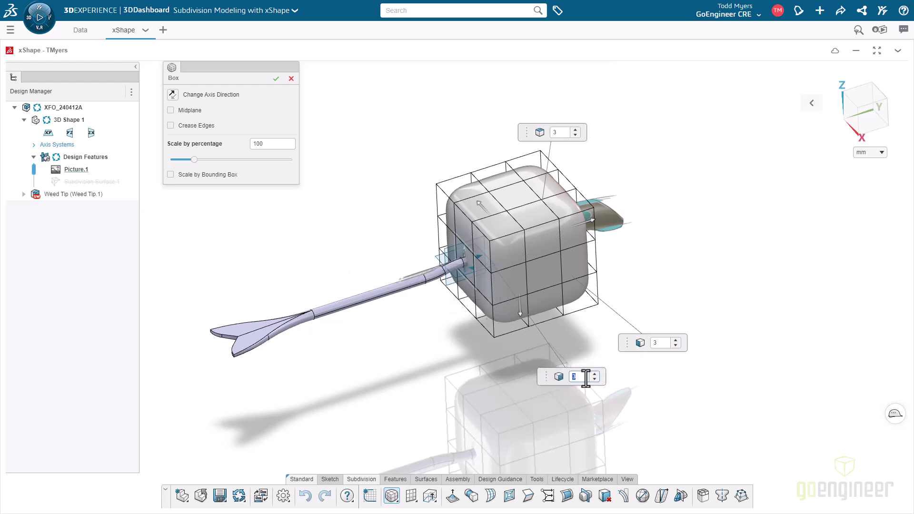
Set the box's subdivisions to 3 along the handle's length and 1 in each of the other two directions.
click(595, 379)
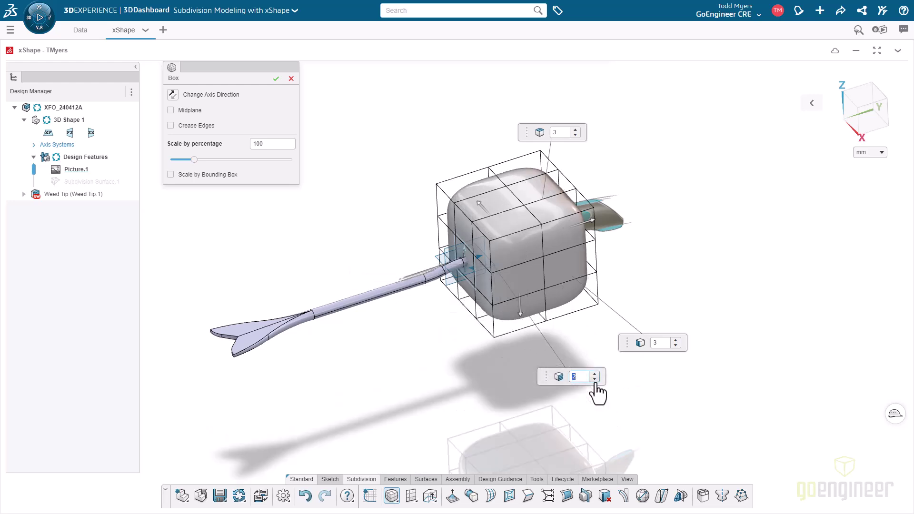
click(594, 374)
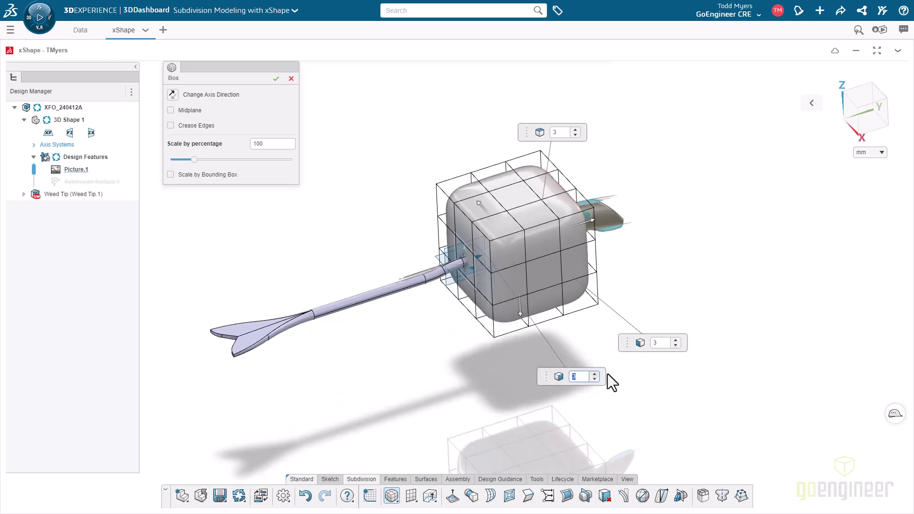
click(676, 346)
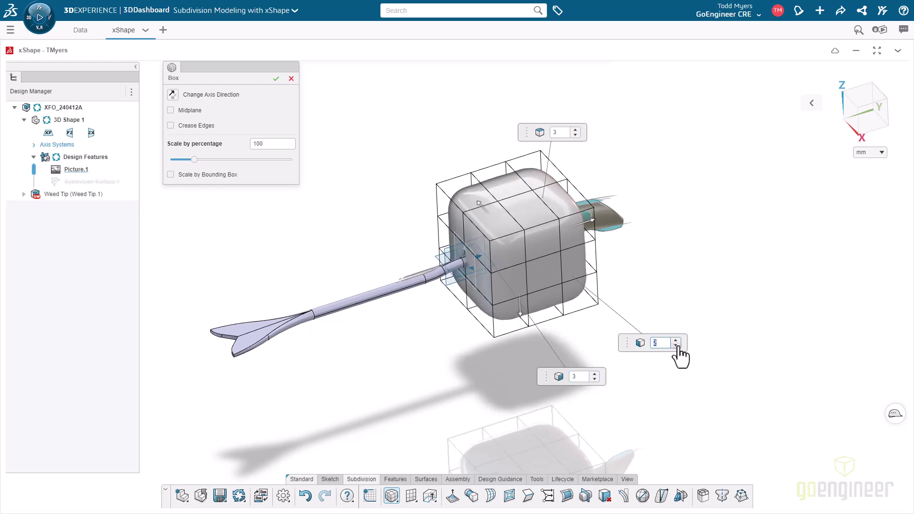
click(576, 135)
click(576, 135)
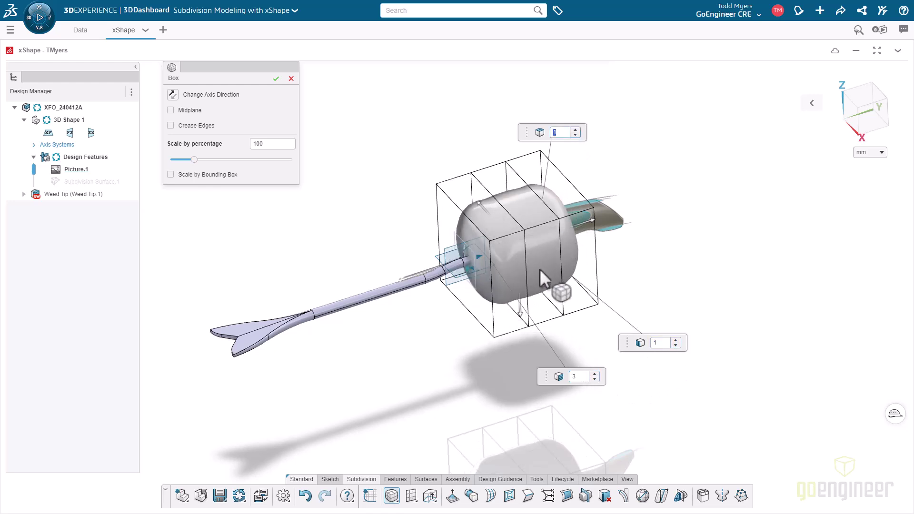
mouse_move(539, 270)
middle_down()
mouse_move(571, 245)
mouse_move(585, 252)
mouse_move(538, 263)
middle_up()
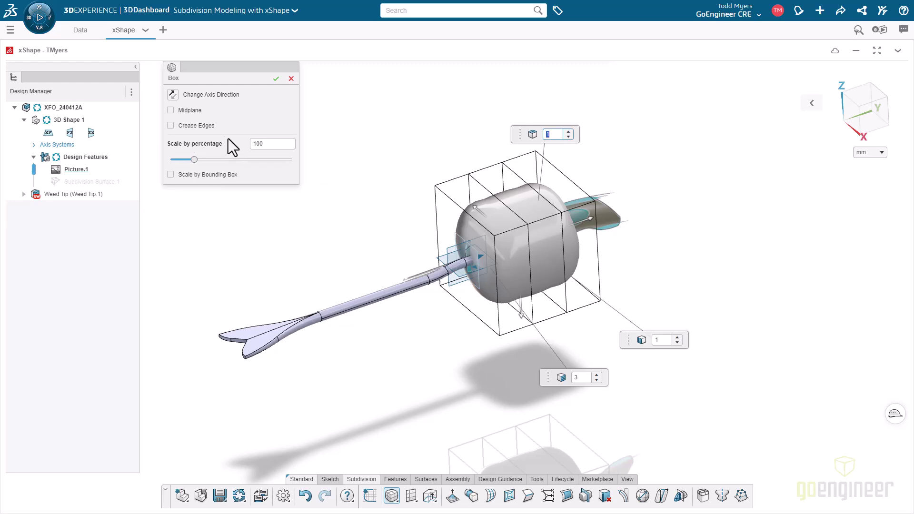
Scale the box by bounding box to 32 mm along X and Y and, non-uniformly, 156 mm along Z, and accept it.
click(171, 174)
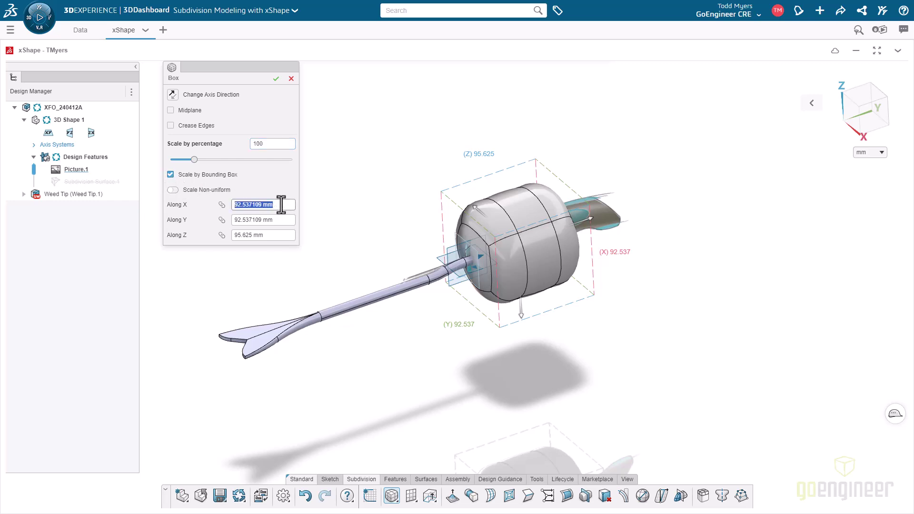
key(Return)
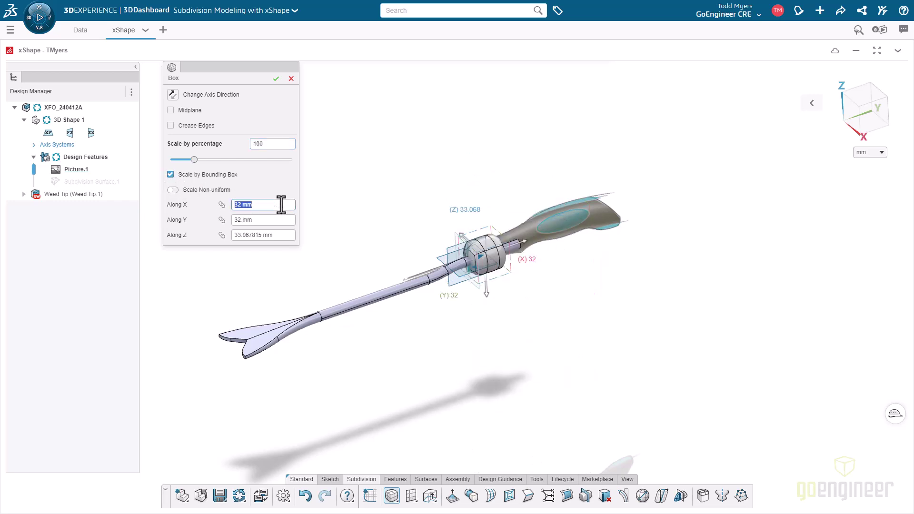
click(173, 190)
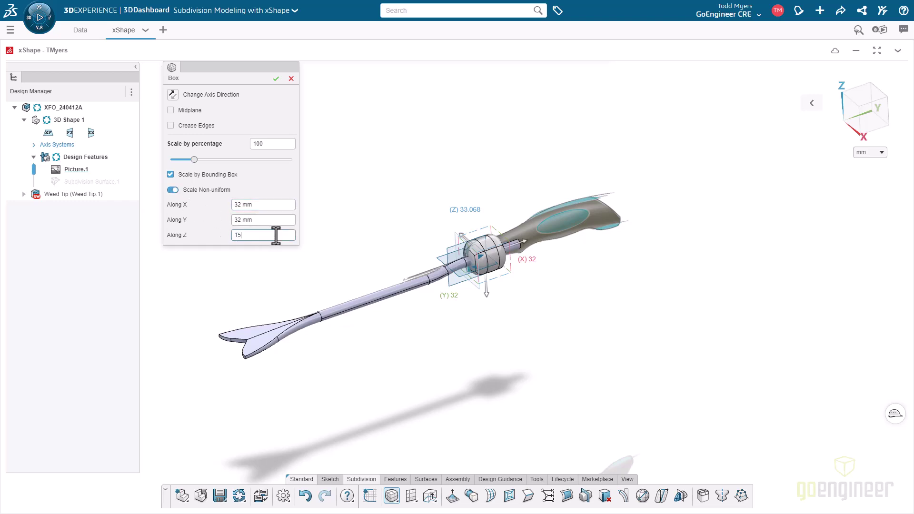
key(Return)
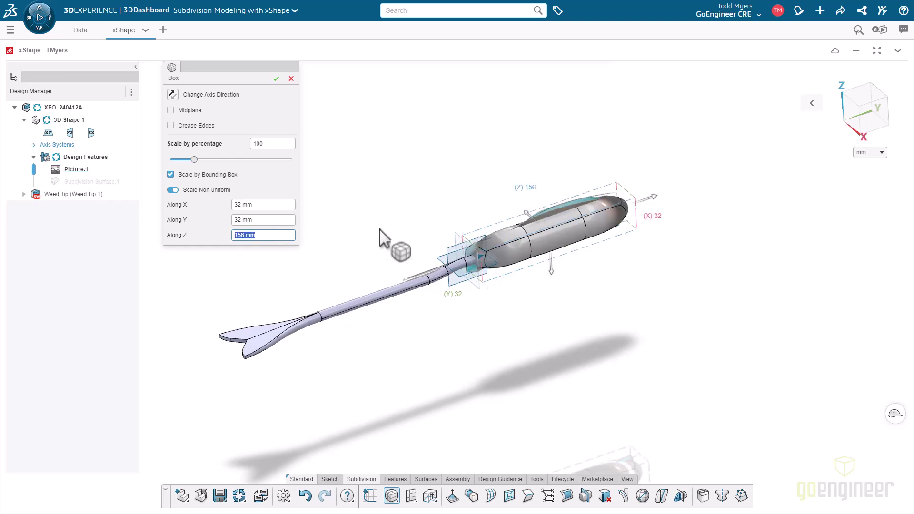
middle_drag(571, 238, 551, 238)
scroll(522, 239, up, 3)
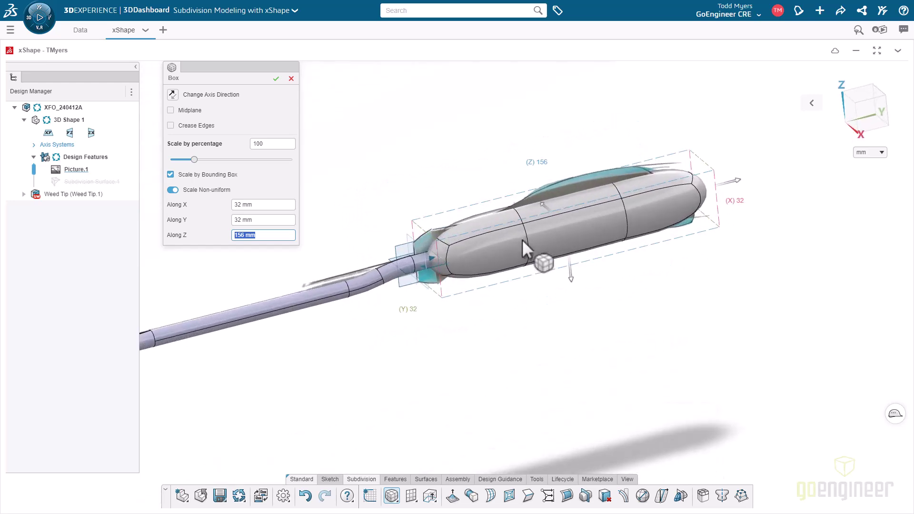
scroll(522, 236, up, 1)
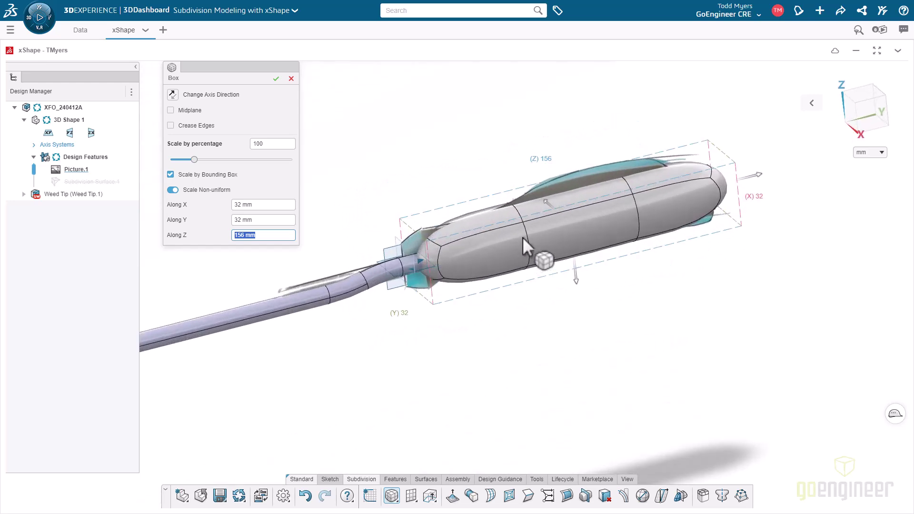
click(275, 79)
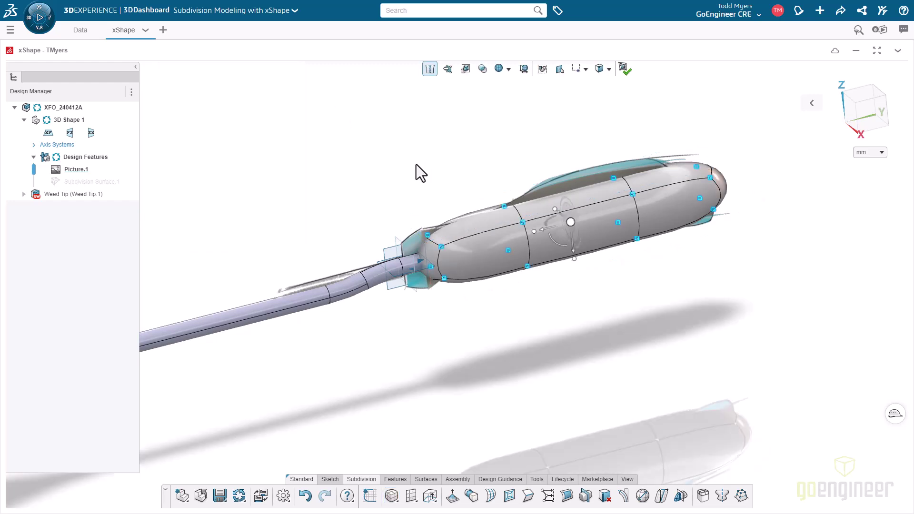
Apply a full-strength crease to the box's front end face where the tool shaft enters the handle.
click(386, 195)
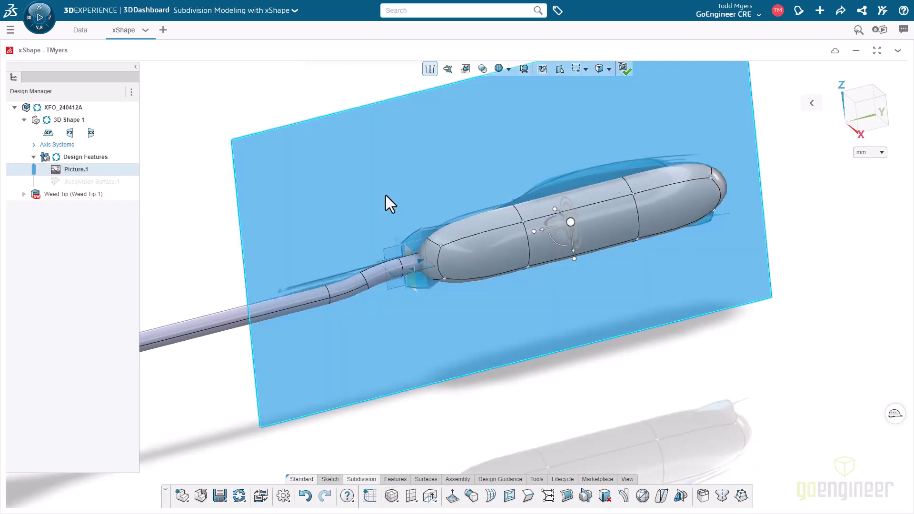
click(433, 247)
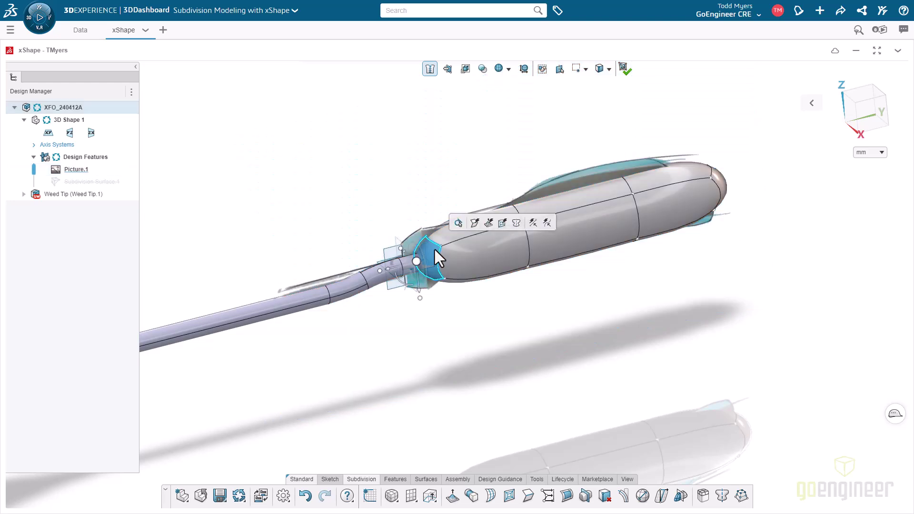
click(528, 496)
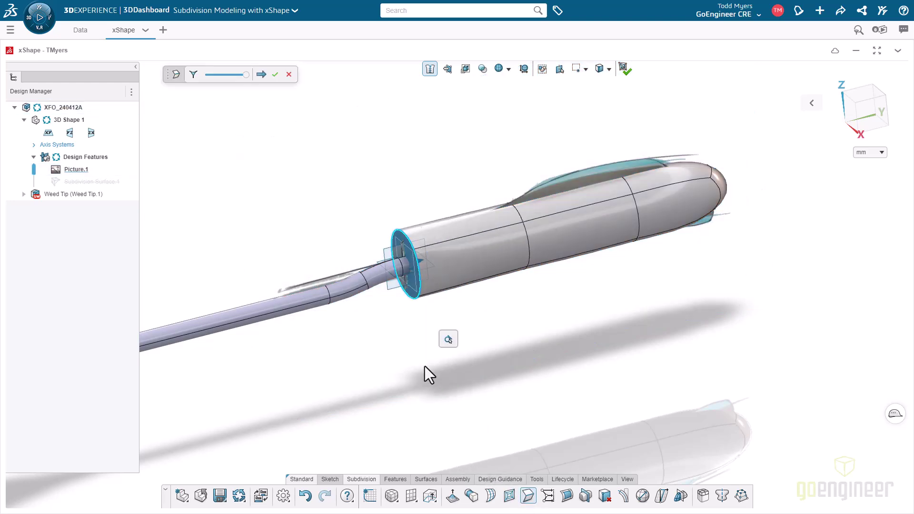
click(275, 75)
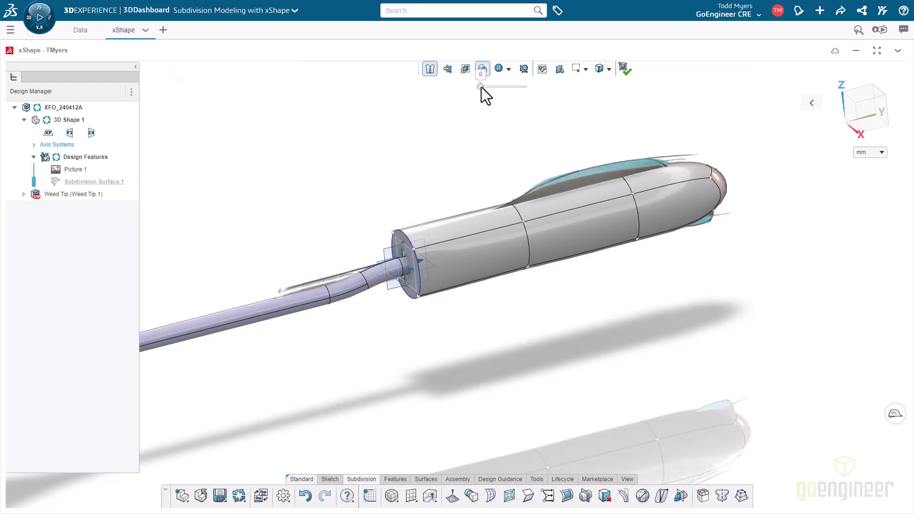
Set the surface transparency to about 49 and insert an edge loop across the handle's front section, shifting it slightly toward the tip.
drag(481, 87, 502, 88)
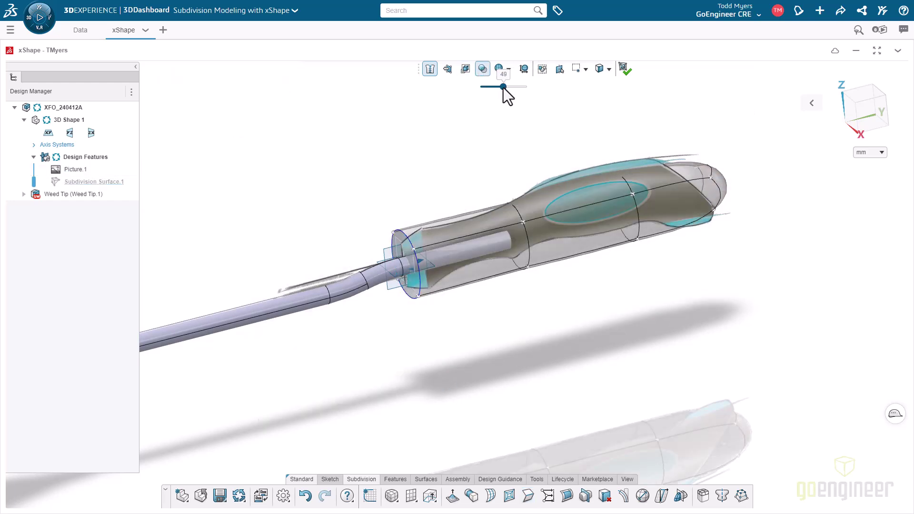
click(871, 123)
click(387, 211)
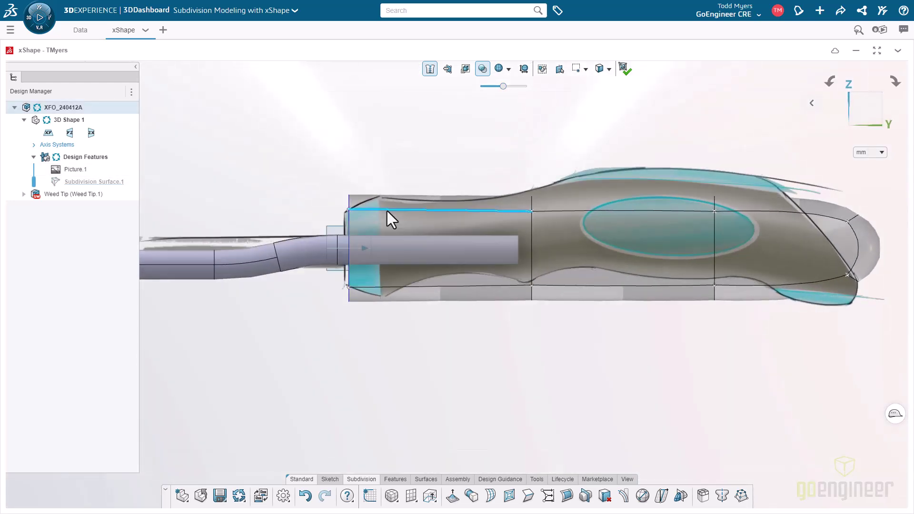
click(332, 184)
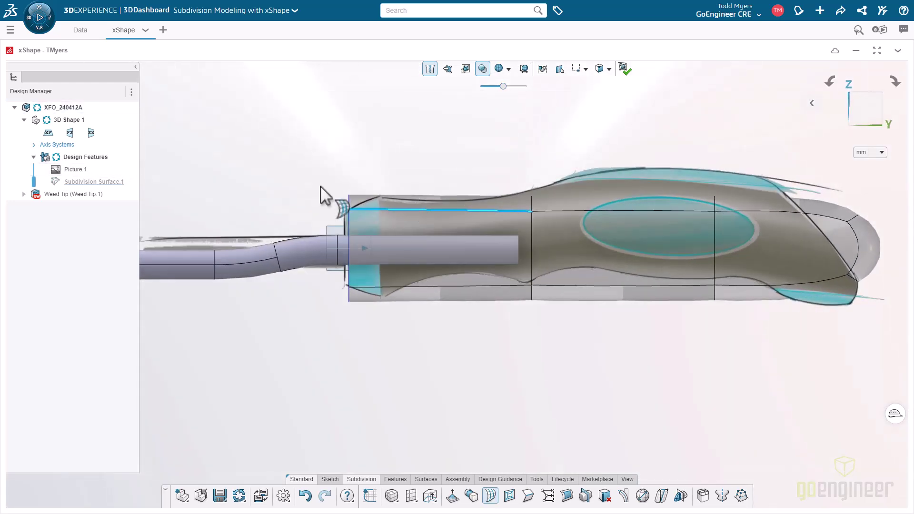
click(469, 347)
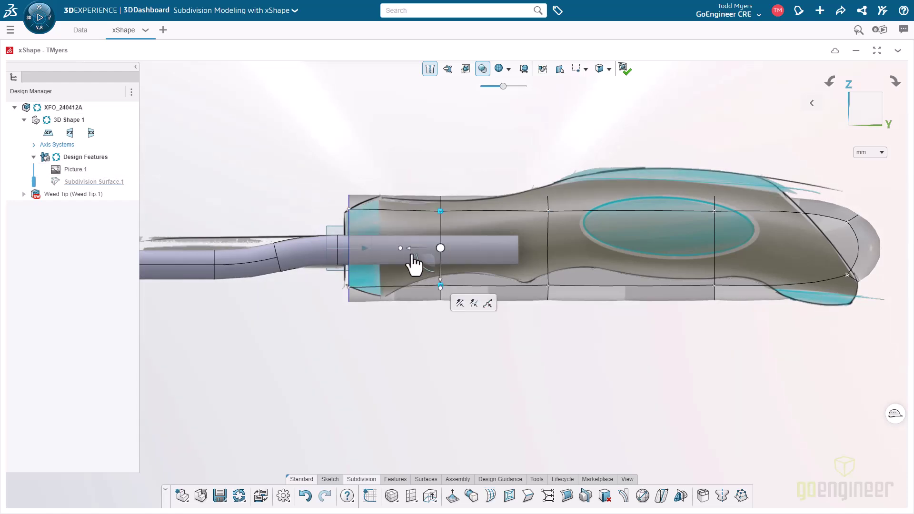
drag(408, 252, 372, 237)
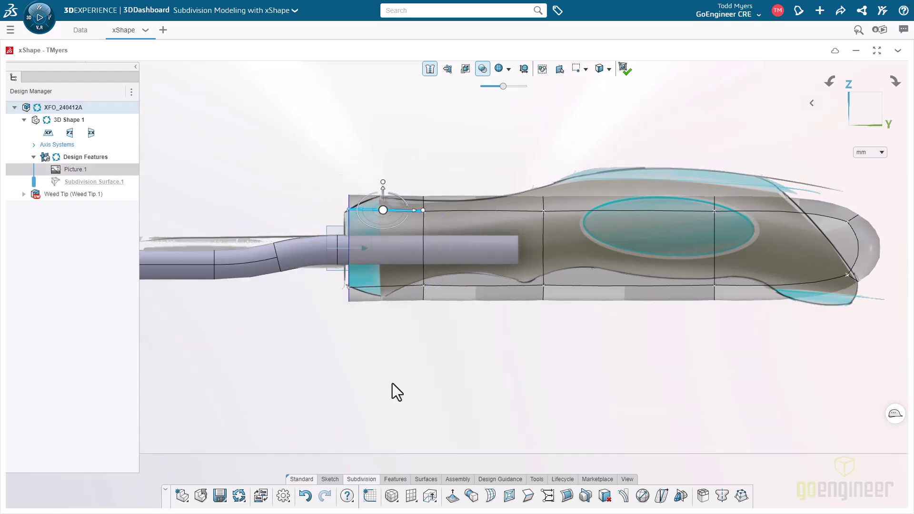
Insert one more edge loop at the rear edge of the sketched front collar and crease it.
click(491, 495)
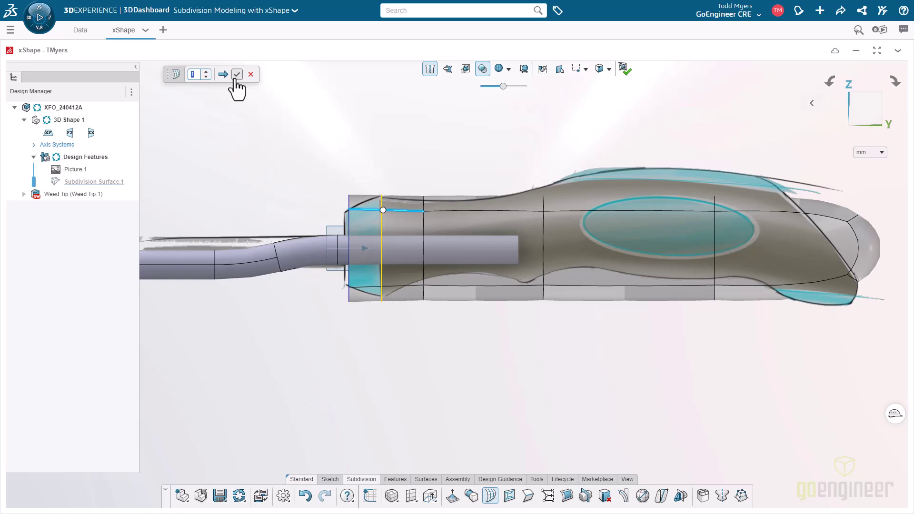
click(379, 204)
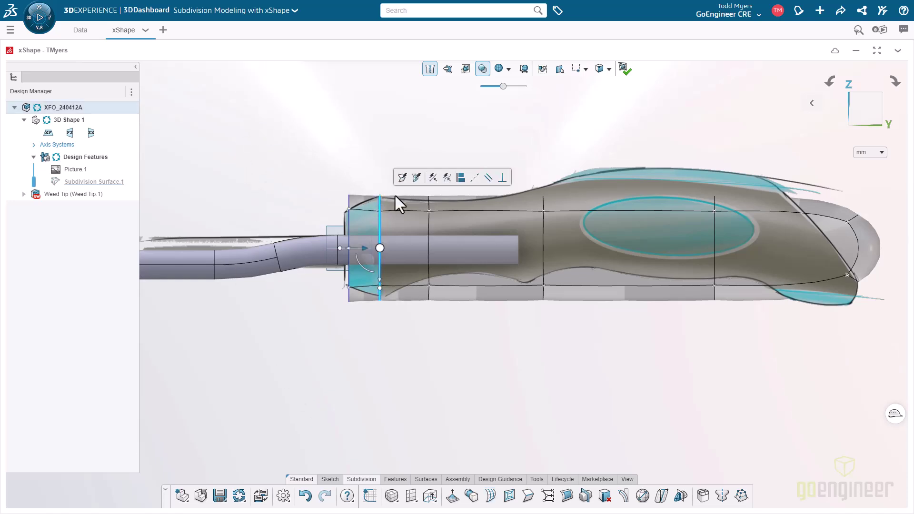
click(402, 178)
click(304, 162)
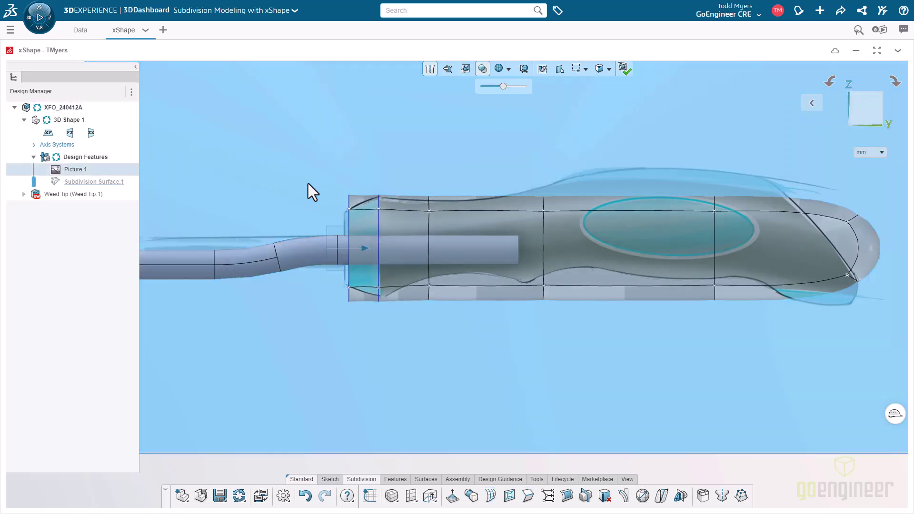
Scale down the vertices of the front end face to match the tapered collar in the sketch.
drag(322, 147, 362, 320)
middle_drag(362, 320, 373, 322)
middle_drag(373, 322, 354, 313)
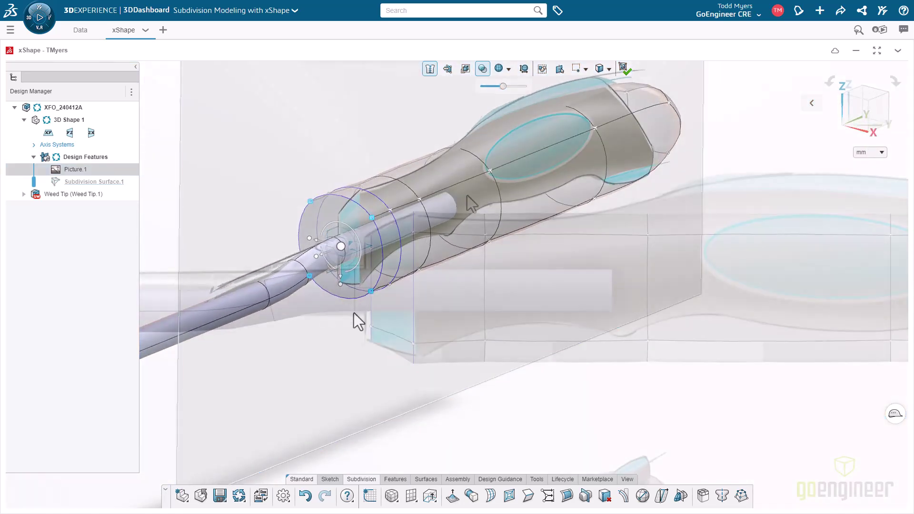
Scale the loop behind the collar vertically, using a pivot at its upper edge aligned to XYZ, to follow the sketched neck.
drag(461, 194, 541, 412)
drag(541, 413, 541, 413)
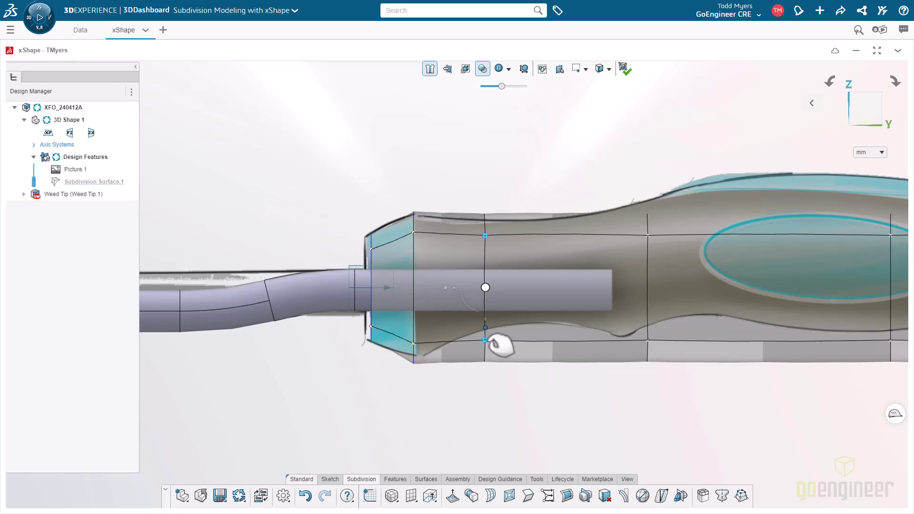
drag(486, 329, 486, 325)
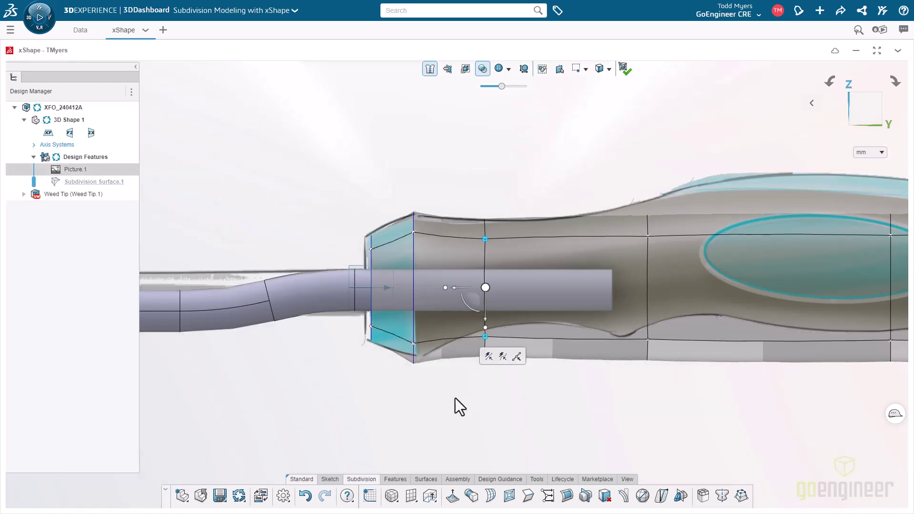
drag(486, 289, 490, 228)
right_click(484, 218)
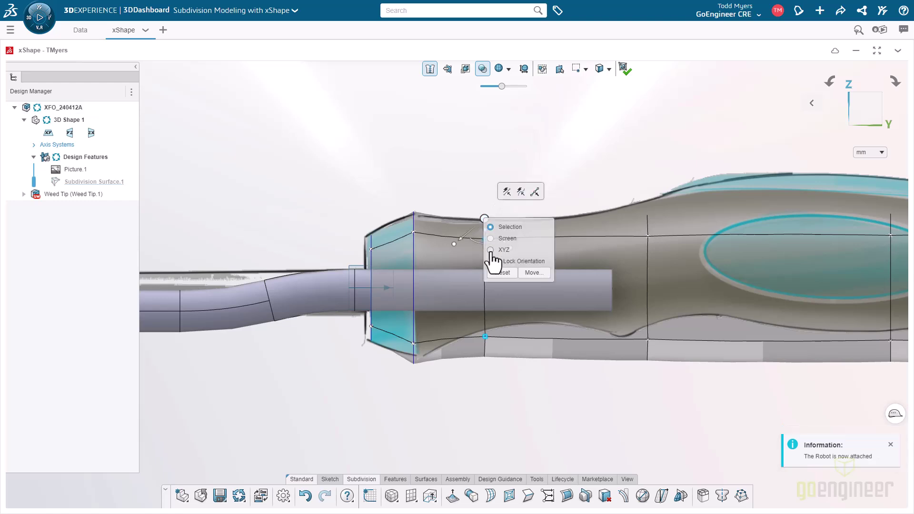
click(491, 251)
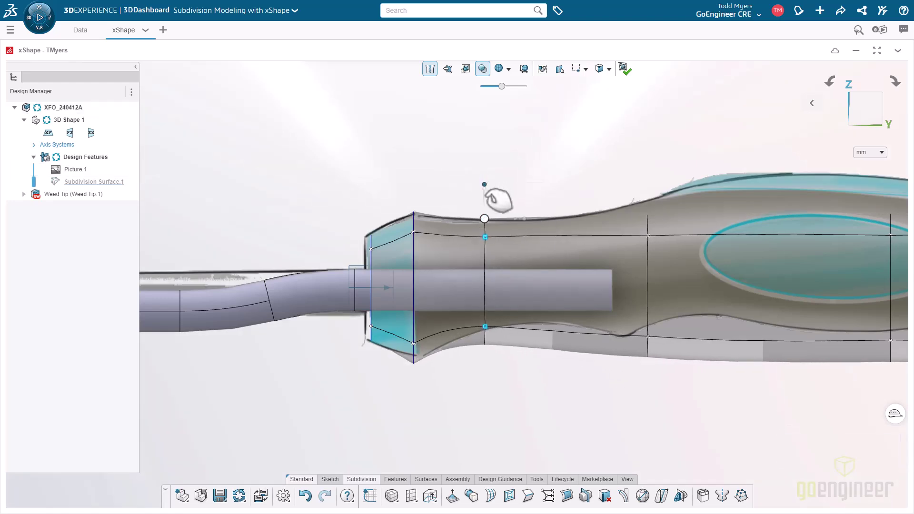
drag(496, 199, 496, 203)
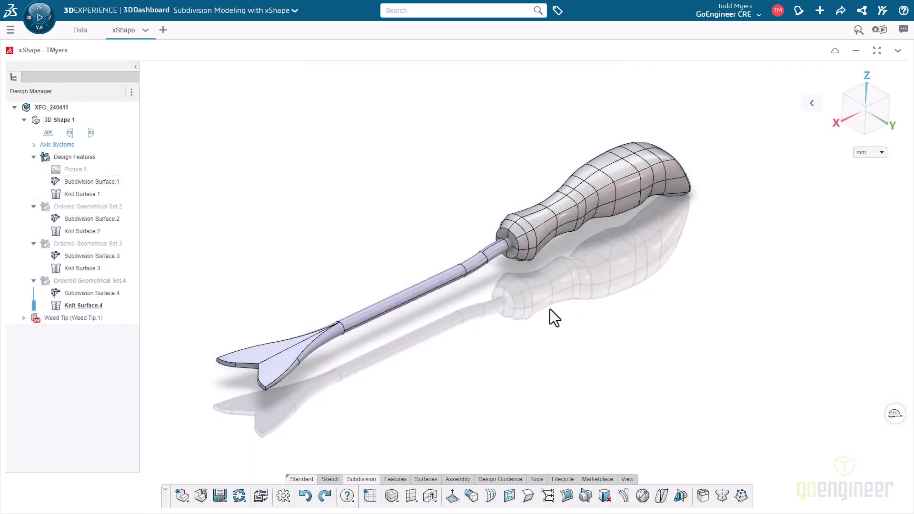
In the finished XFO_240411 model, insert a new ordered geometrical set after Ordered Geometrical Set.4.
middle_drag(549, 316, 568, 320)
scroll(499, 226, up, 2)
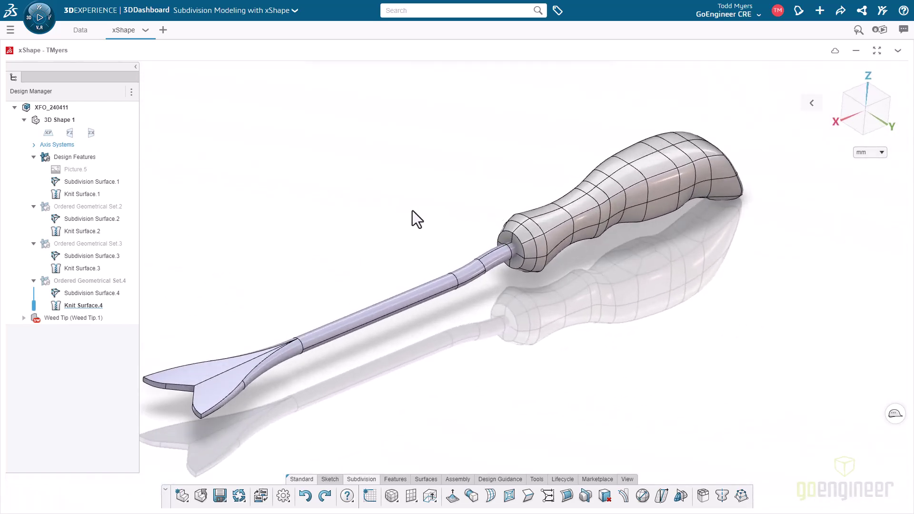
click(536, 479)
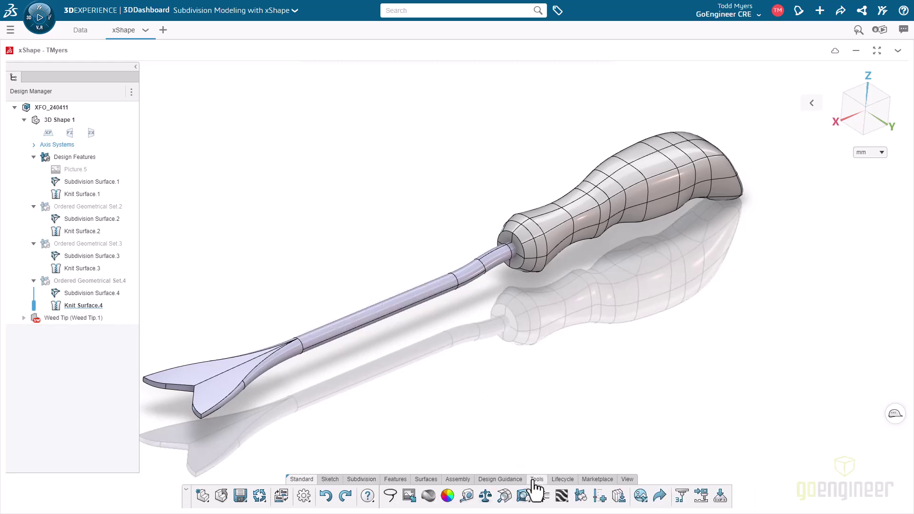
click(582, 496)
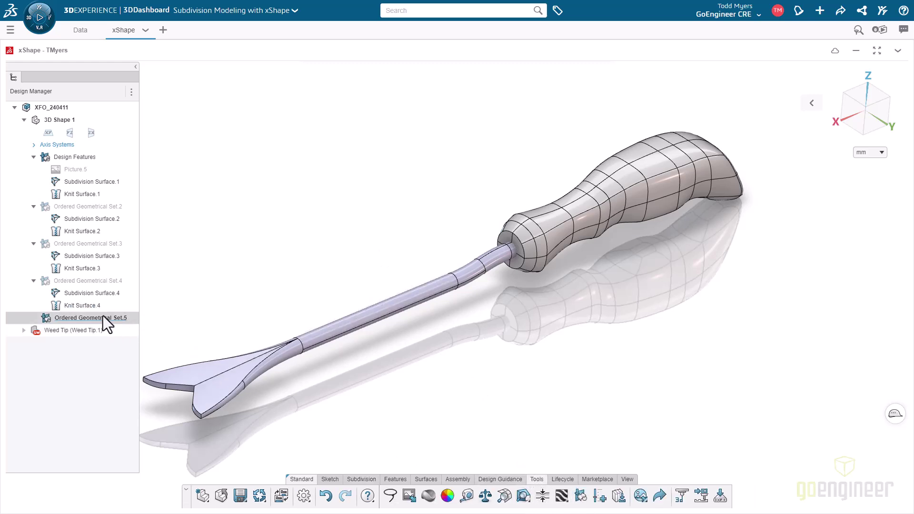
Copy Subdivision Surface.1 into the new ordered geometrical set and hide the original Design Features set.
click(79, 183)
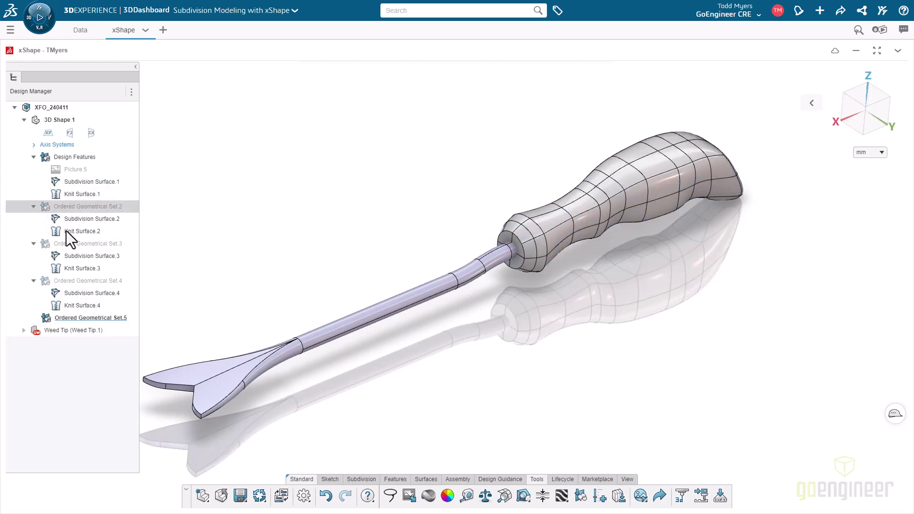
click(72, 319)
key(ctrl+v)
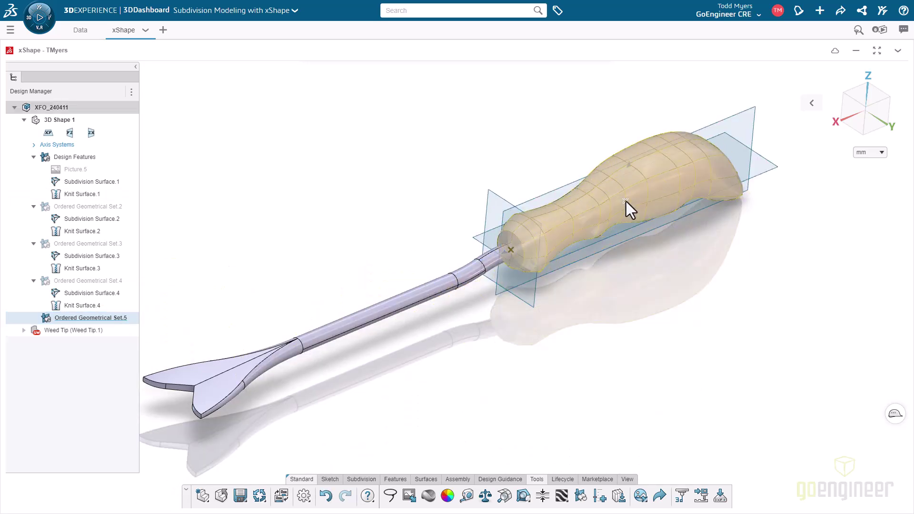
key(ctrl+v)
click(275, 80)
click(82, 157)
click(104, 134)
Widen the front half of the copied handle by scaling two rows of vertices sideways in the top view.
click(858, 107)
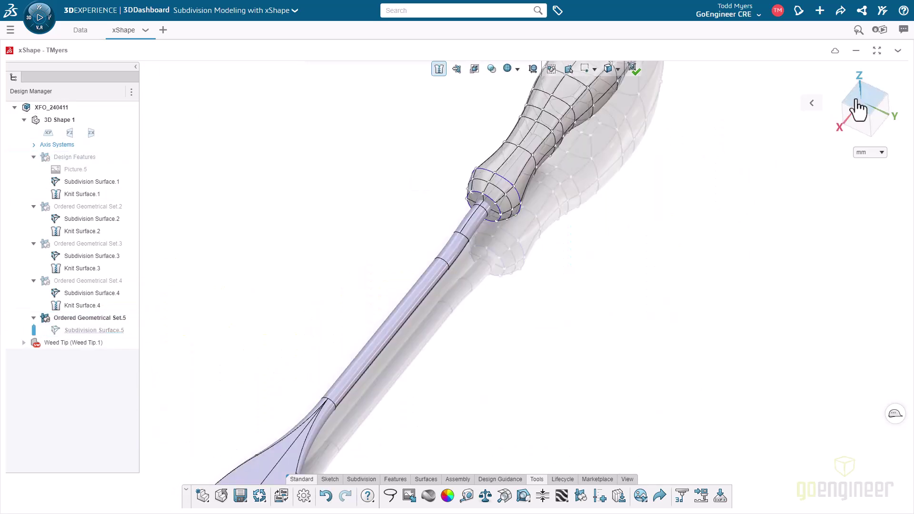
drag(393, 293, 517, 384)
drag(417, 333, 397, 333)
drag(398, 355, 531, 391)
drag(417, 368, 395, 368)
mouse_move(398, 314)
mouse_down()
mouse_move(517, 327)
mouse_move(410, 322)
mouse_up()
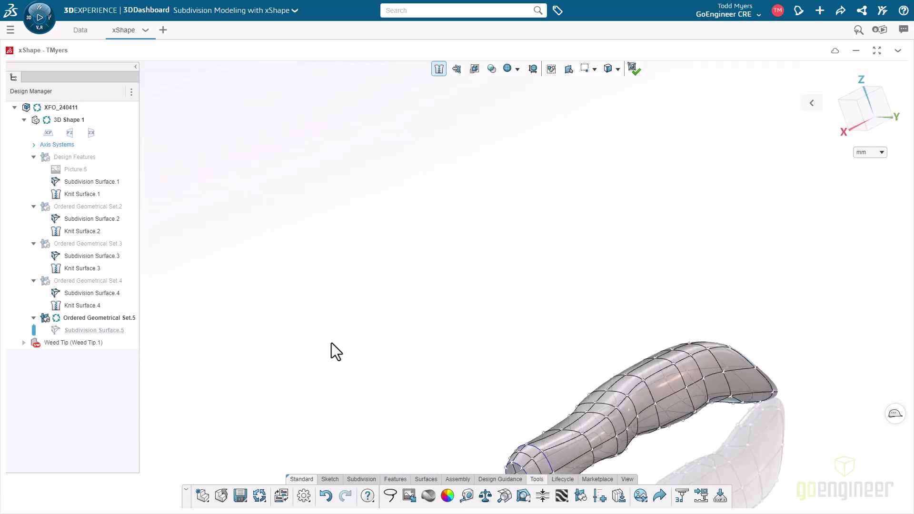
Adjust the width of two vertex rows in the rear half of the copied handle from the top view.
middle_drag(333, 351, 550, 295)
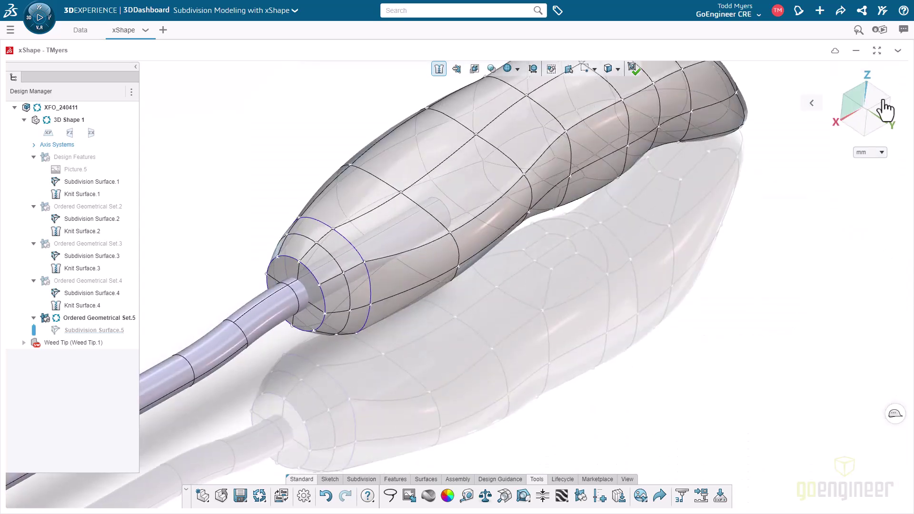
click(874, 106)
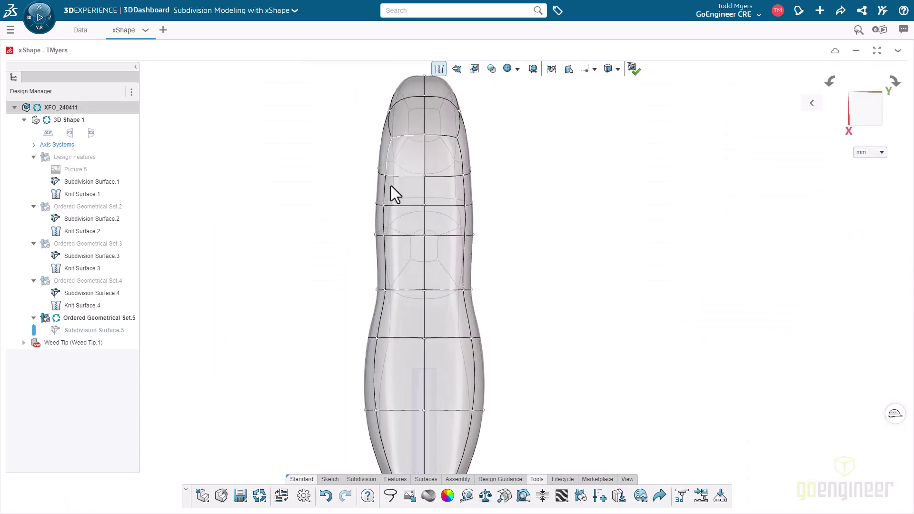
scroll(391, 188, down, 1)
drag(363, 220, 494, 265)
drag(471, 235, 468, 246)
drag(345, 189, 495, 216)
drag(470, 199, 474, 200)
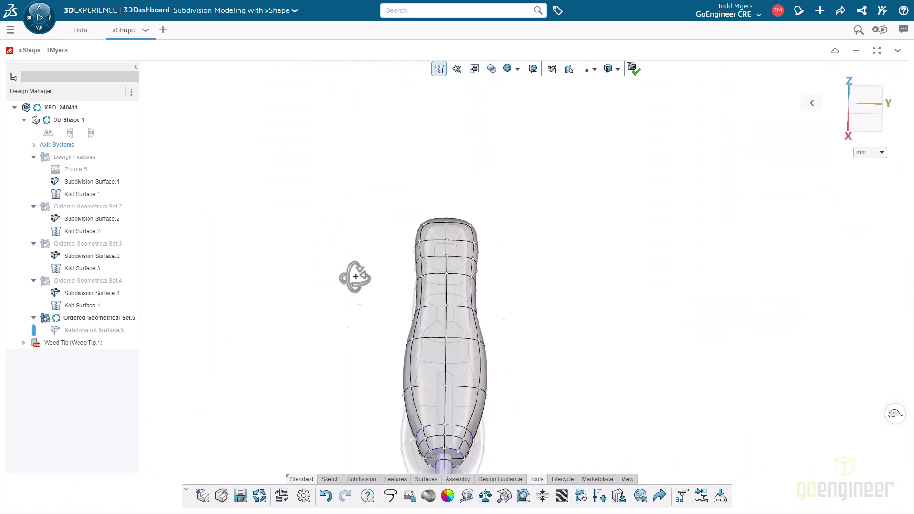
Delete the extra edge loop across the rear half of the copied handle to simplify its mesh.
middle_drag(355, 278, 421, 362)
key(Delete)
click(888, 433)
middle_drag(622, 390, 629, 324)
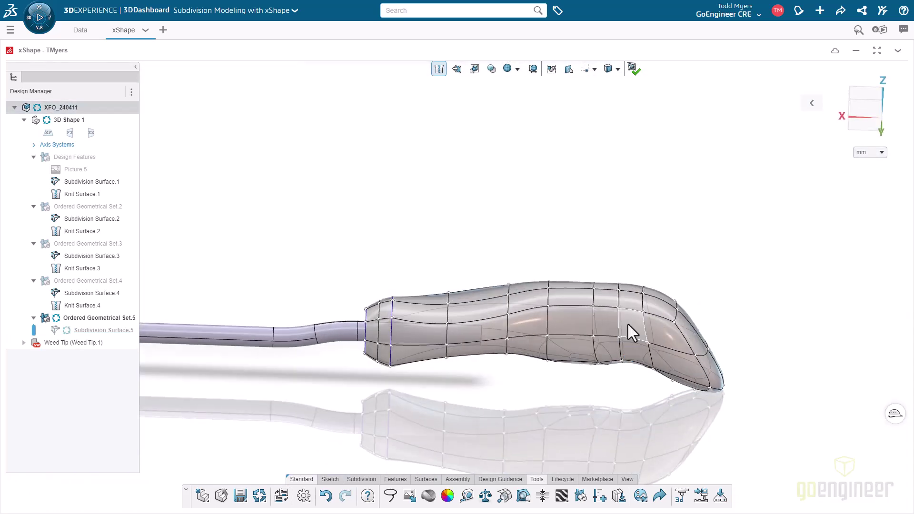
middle_drag(584, 408, 589, 303)
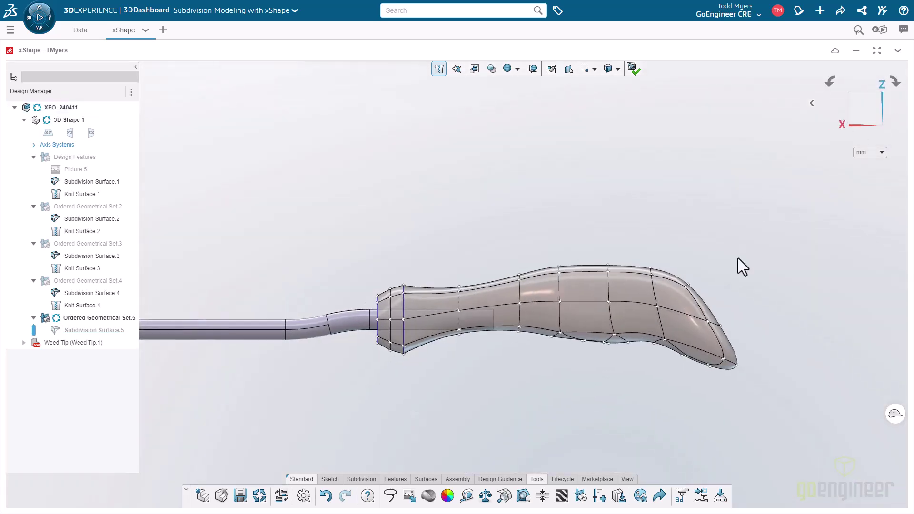
Raise the vertices at the handle's hooked rear tip to straighten the end in the side view.
click(714, 363)
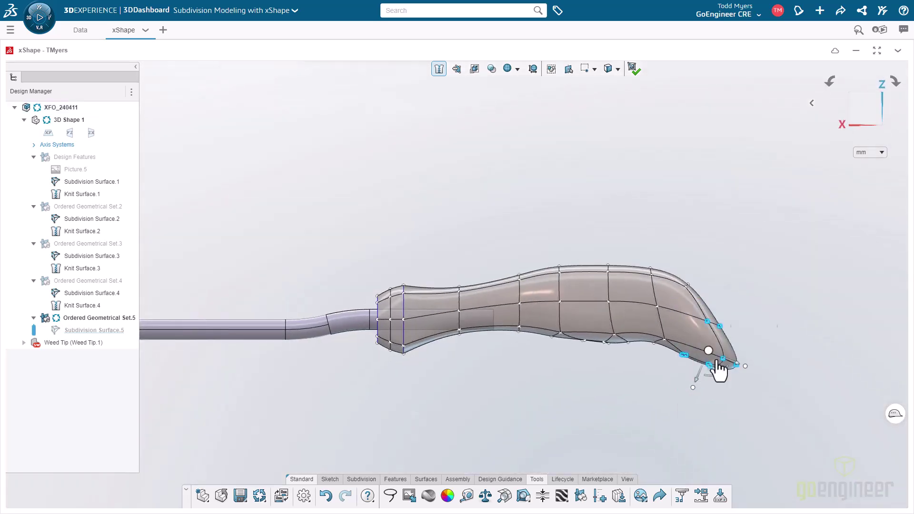
drag(714, 363, 707, 318)
click(604, 379)
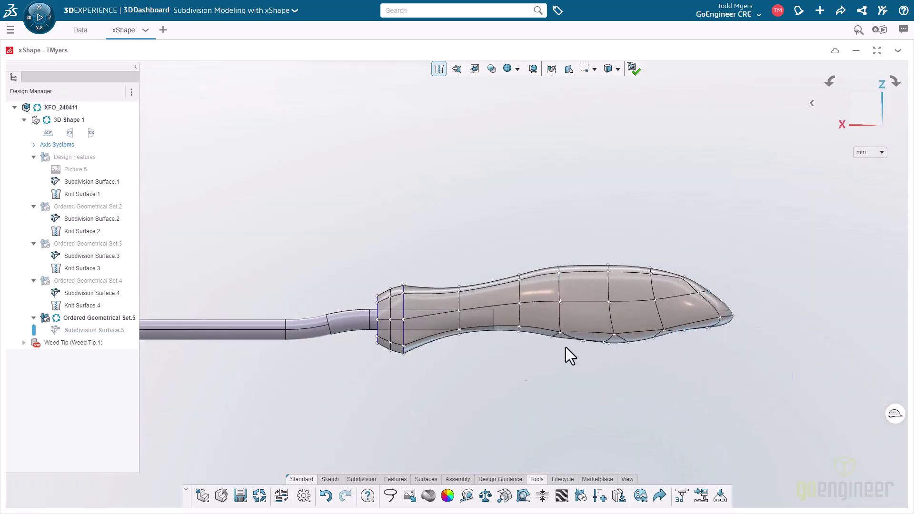
Raise the top vertices of the handle's hump slightly and finish the subdivision edit.
drag(608, 266, 608, 260)
click(501, 236)
click(632, 70)
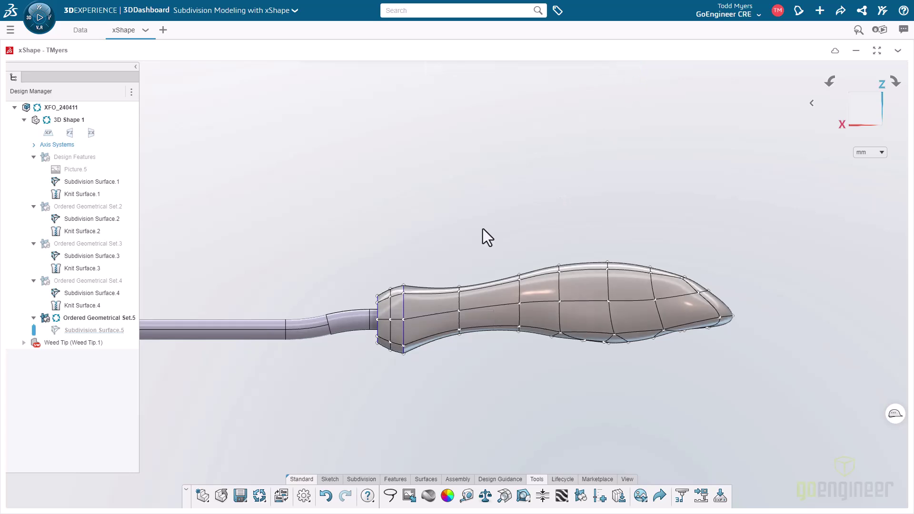
middle_drag(425, 233, 486, 314)
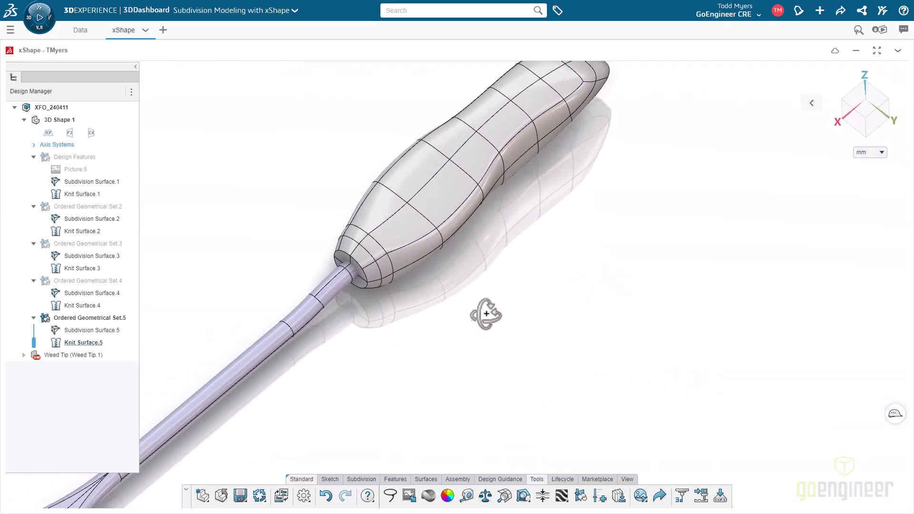
scroll(485, 314, up, 3)
scroll(449, 173, down, 3)
middle_drag(347, 220, 324, 224)
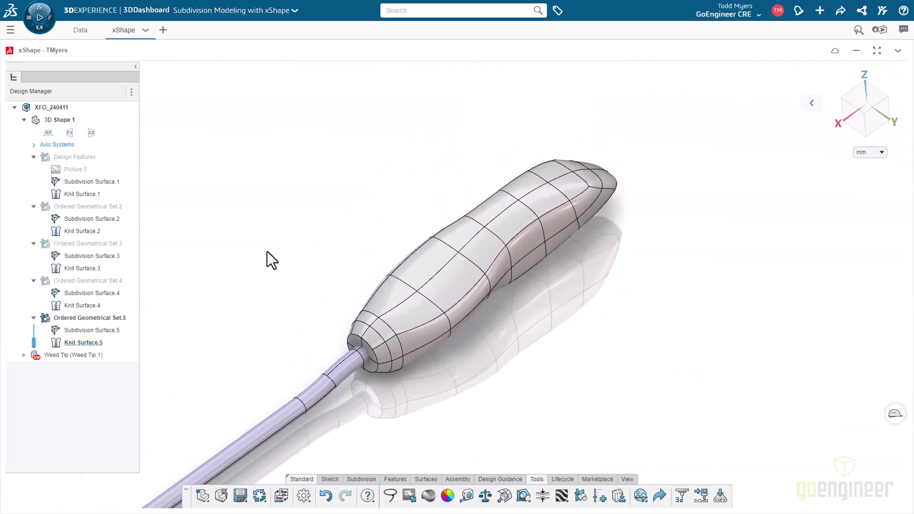
Edit Subdivision Surface.5 and move the whole handle aside so it sits clear of the tool shaft.
double_click(75, 329)
drag(275, 124, 661, 412)
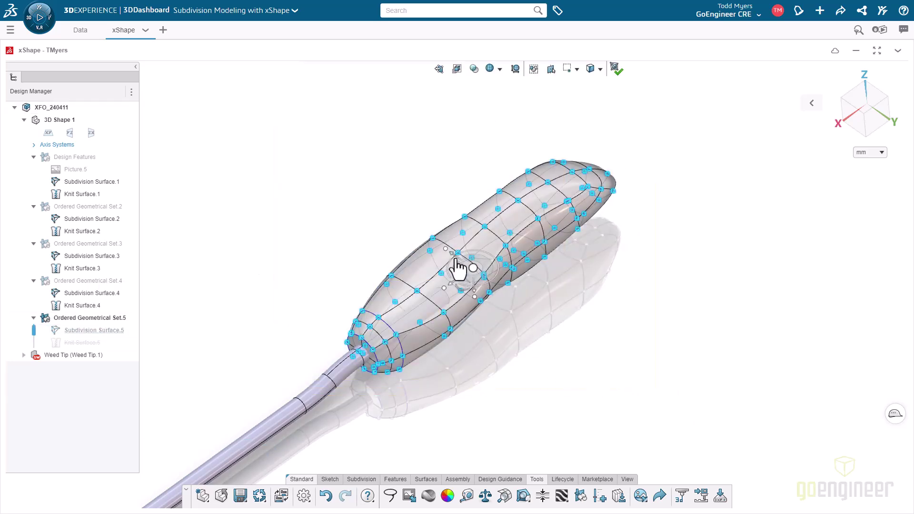
drag(552, 315, 676, 405)
click(553, 177)
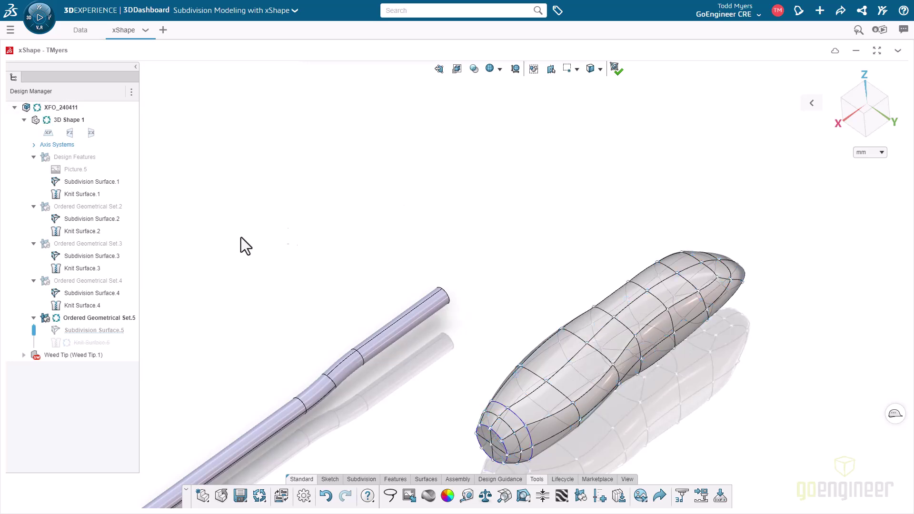
Finish the surface edit and show the handle variants in Ordered Geometrical Set.4 and Ordered Geometrical Set.3.
click(119, 249)
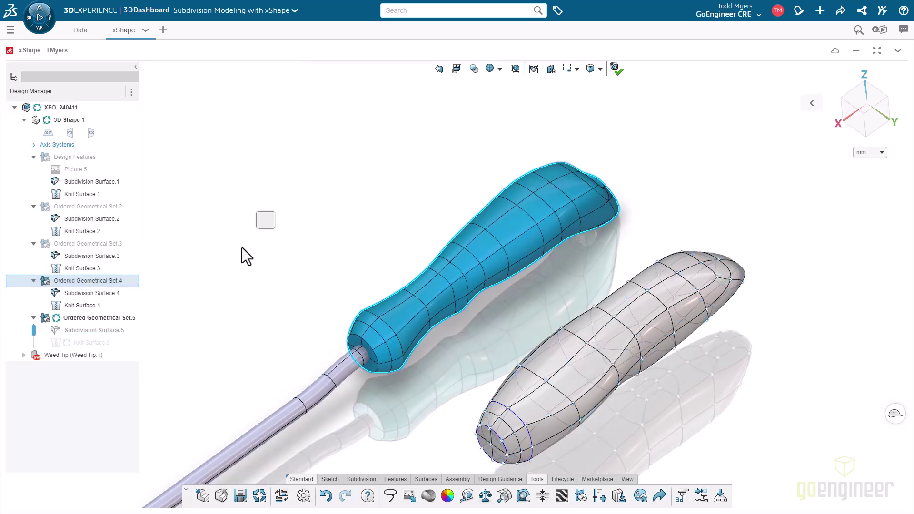
click(242, 248)
click(81, 244)
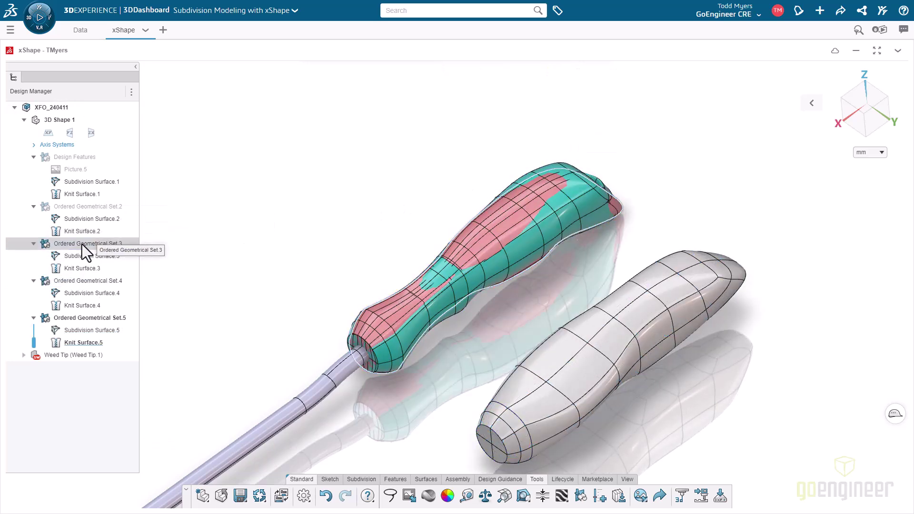
Move the whole red Subdivision Surface.3 handle to the opposite side of the teal handle on the shaft.
double_click(92, 255)
drag(495, 292, 401, 238)
click(654, 204)
Move the whole Subdivision Surface.2 handle out past the red handle and show Ordered Geometrical Set.2.
double_click(73, 220)
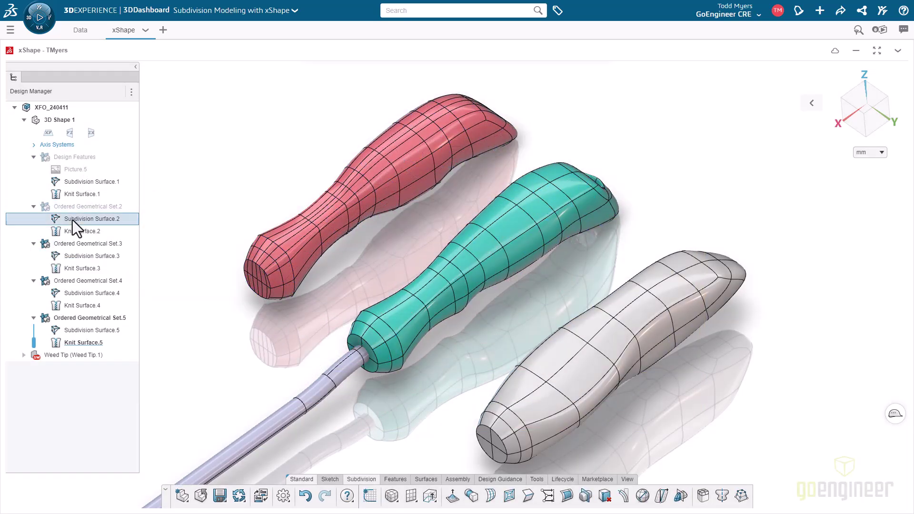
scroll(455, 288, up, 2)
drag(285, 114, 628, 401)
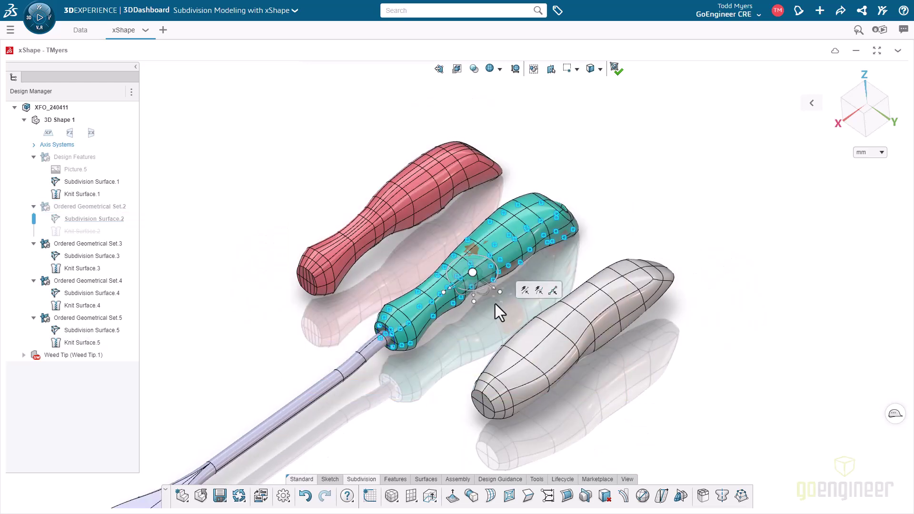
drag(494, 293, 333, 205)
click(452, 151)
Show the handle in Design Features and move all of Subdivision Surface.1 out past the brown handle, finishing the edit.
scroll(453, 150, up, 1)
key(shift+Tab)
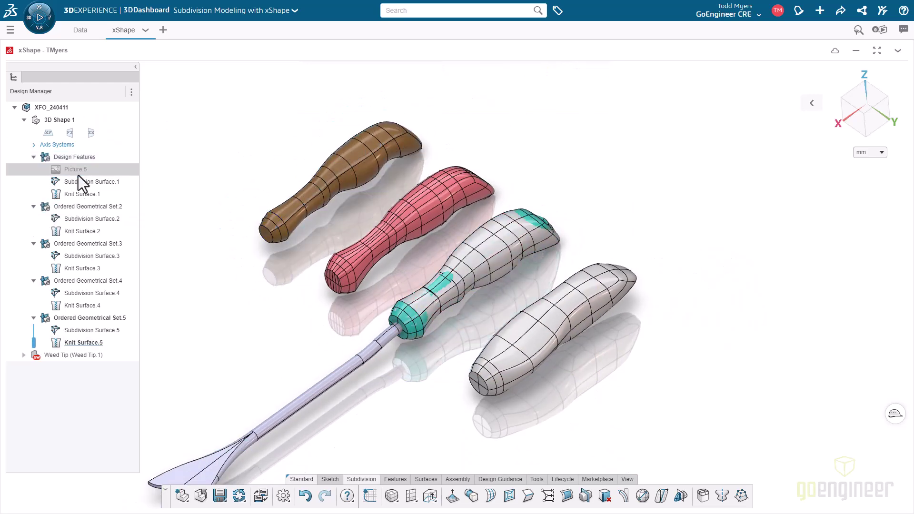
scroll(273, 313, up, 2)
double_click(91, 181)
drag(253, 169, 559, 343)
drag(490, 302, 326, 188)
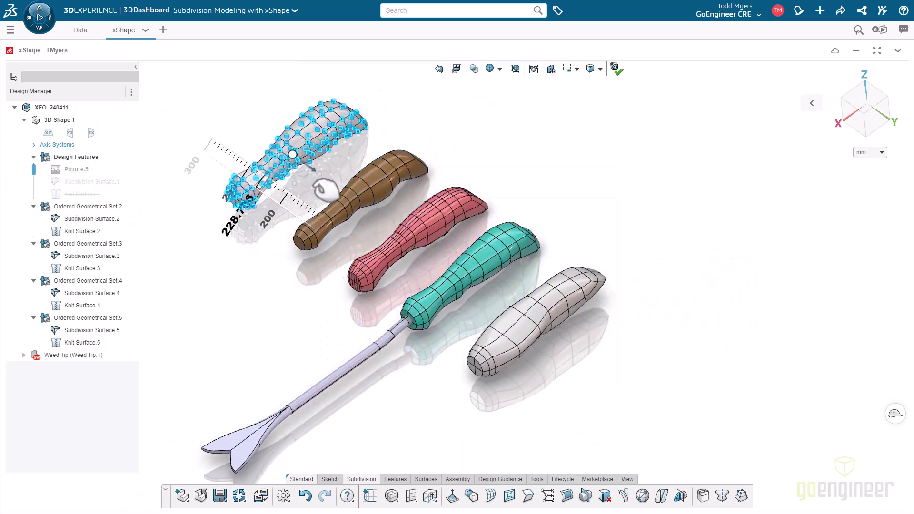
click(581, 135)
click(615, 72)
middle_drag(479, 200, 471, 138)
scroll(283, 251, down, 2)
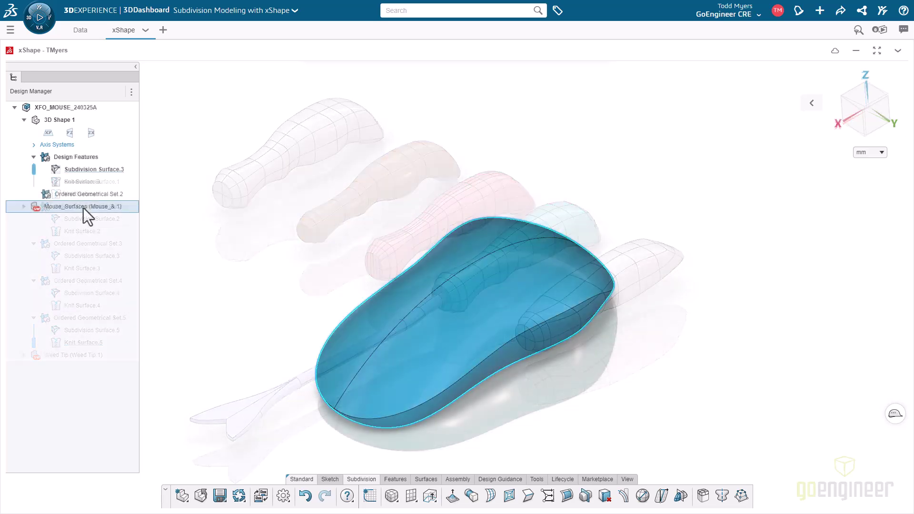
In the XFO_MOUSE_240325A model, make the Mouse_Surfaces reference translucent and display the subdivision surface inside it.
click(84, 208)
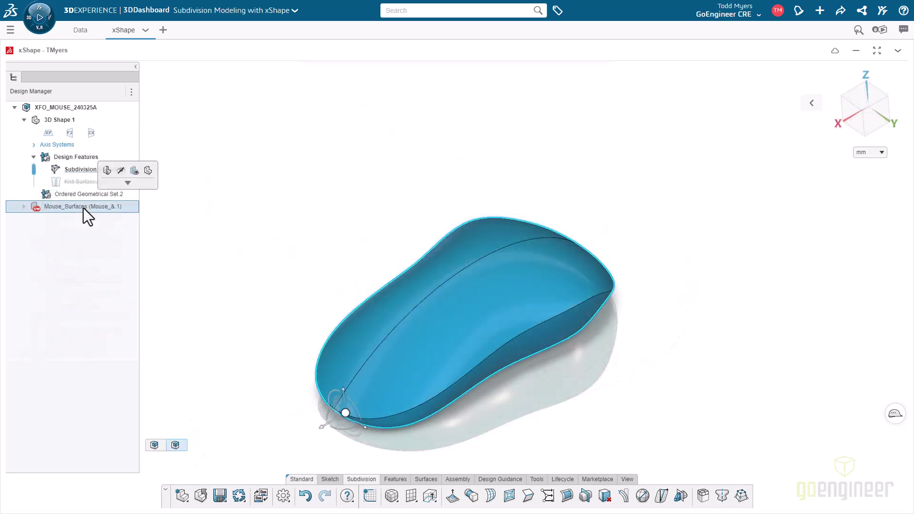
click(299, 307)
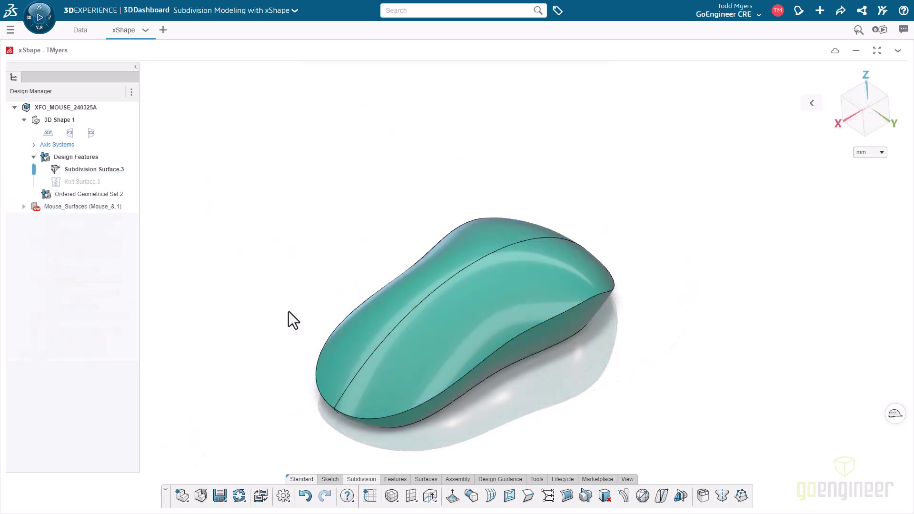
mouse_move(288, 311)
middle_down()
mouse_move(304, 318)
mouse_move(296, 266)
mouse_move(298, 315)
middle_up()
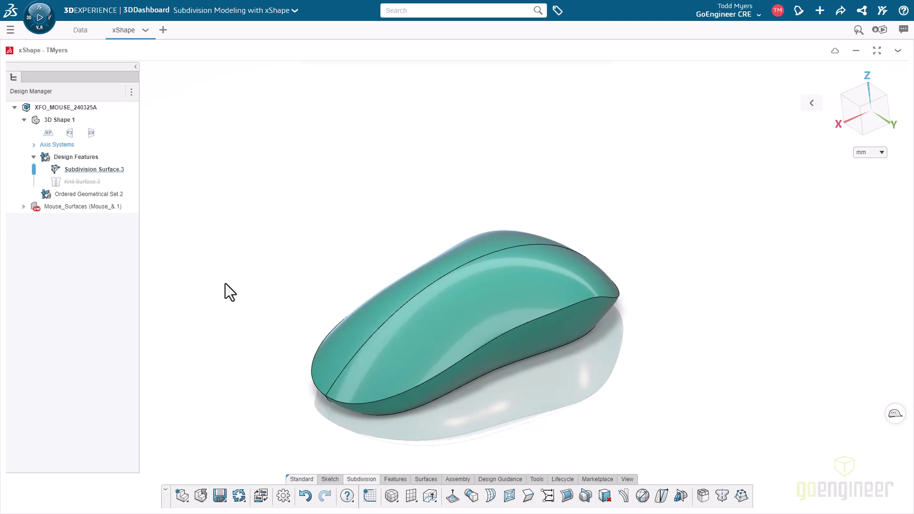
right_click(88, 206)
click(138, 123)
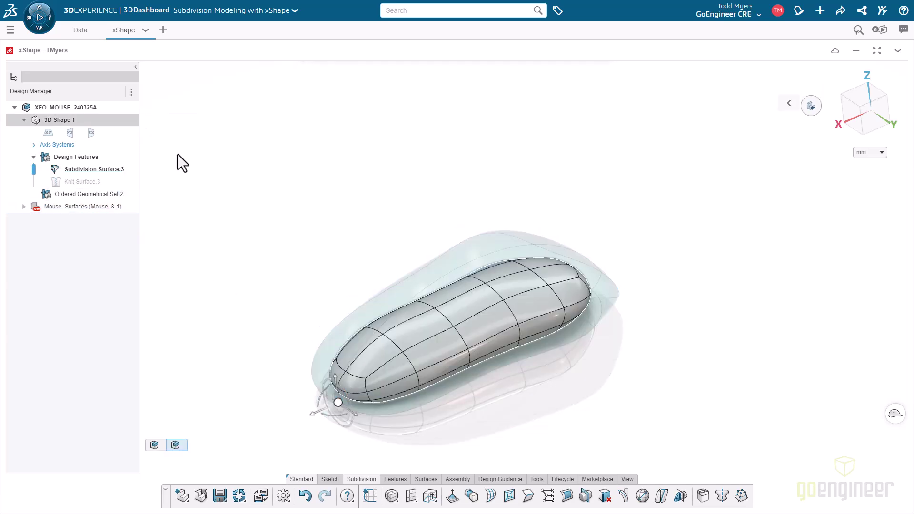
Edit Subdivision Surface.3, shape its mesh to follow the translucent mouse reference, and finish the edit.
double_click(470, 315)
middle_drag(281, 296, 261, 349)
key(ctrl+z)
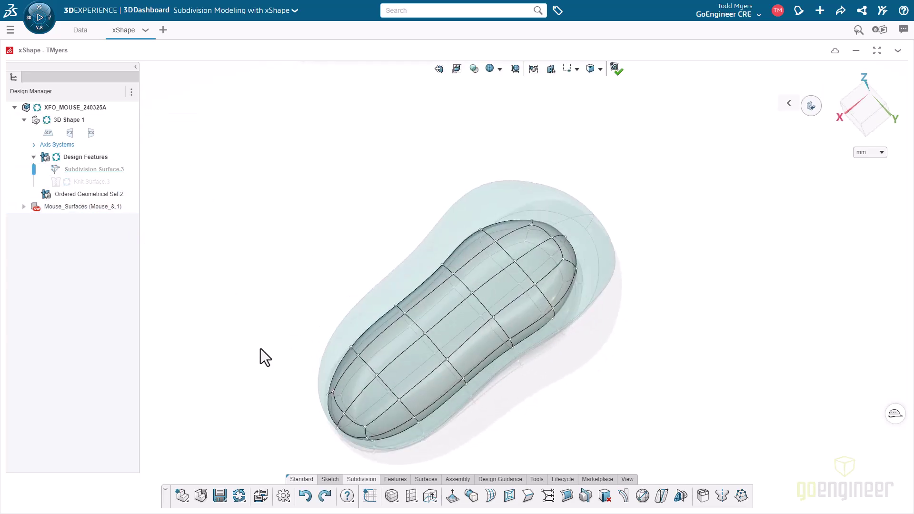
click(367, 389)
middle_drag(367, 390, 430, 351)
click(863, 106)
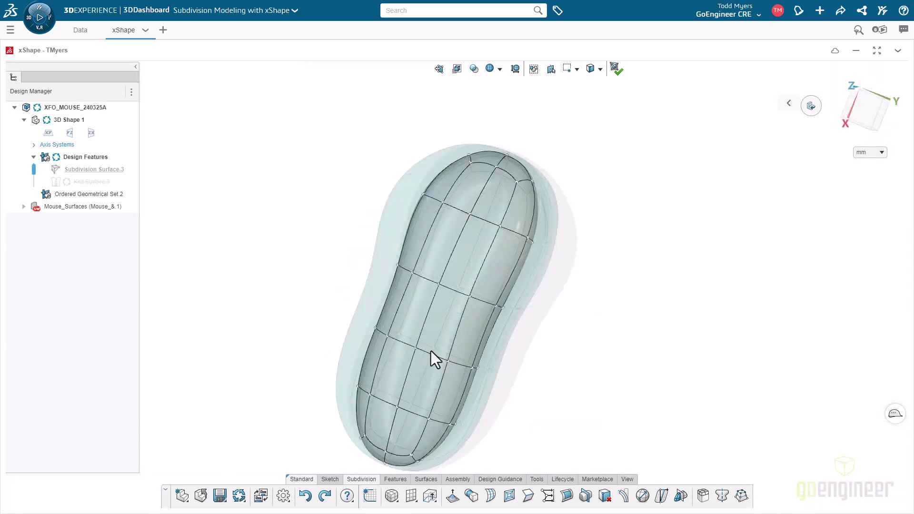
key(ctrl+z)
middle_drag(327, 248, 506, 279)
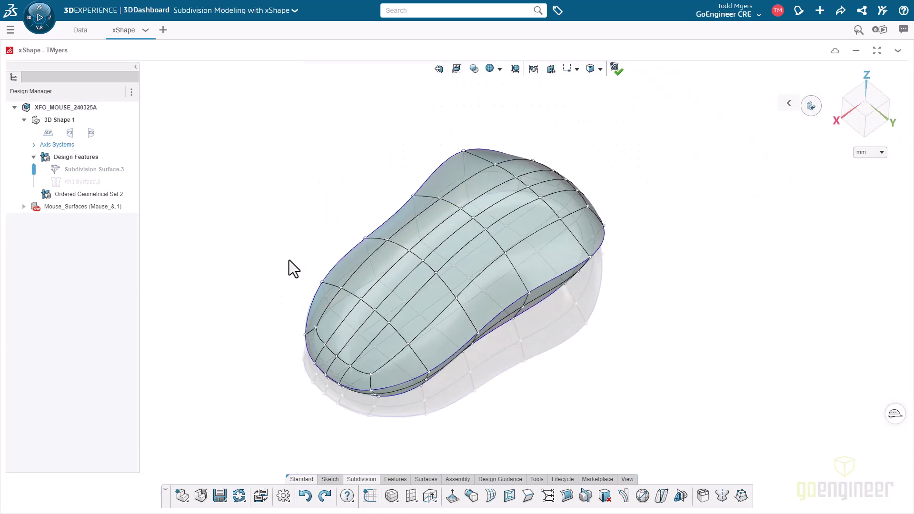
double_click(290, 260)
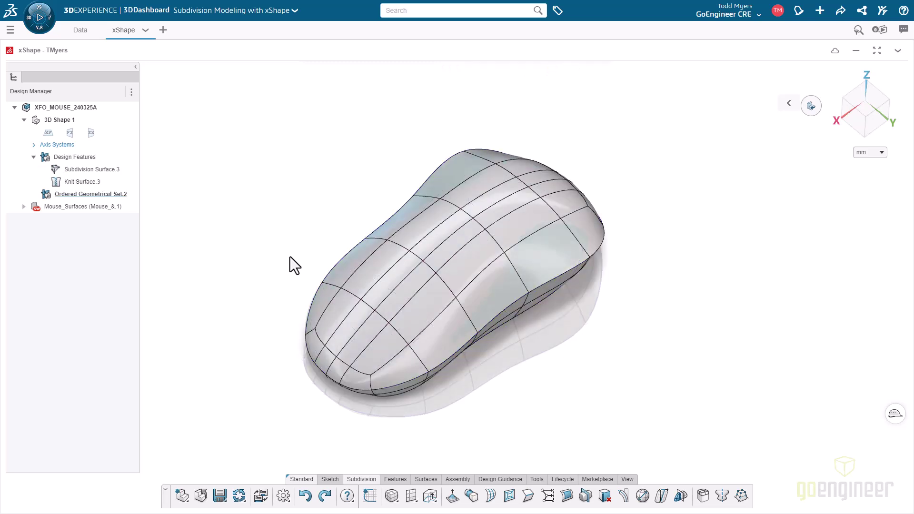
Display Mouse_Surfaces as opaque again and move the whole subdivision mouse surface aside from it, finishing the edit.
click(62, 206)
click(235, 172)
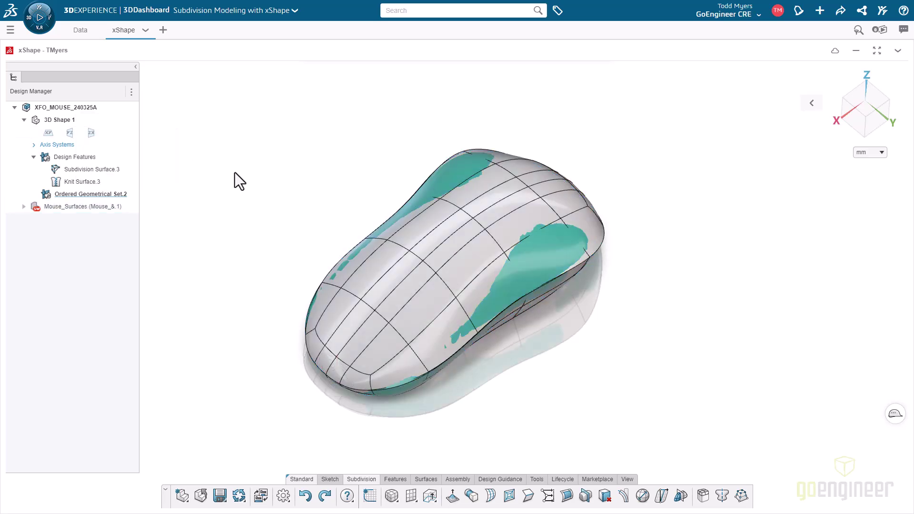
double_click(428, 229)
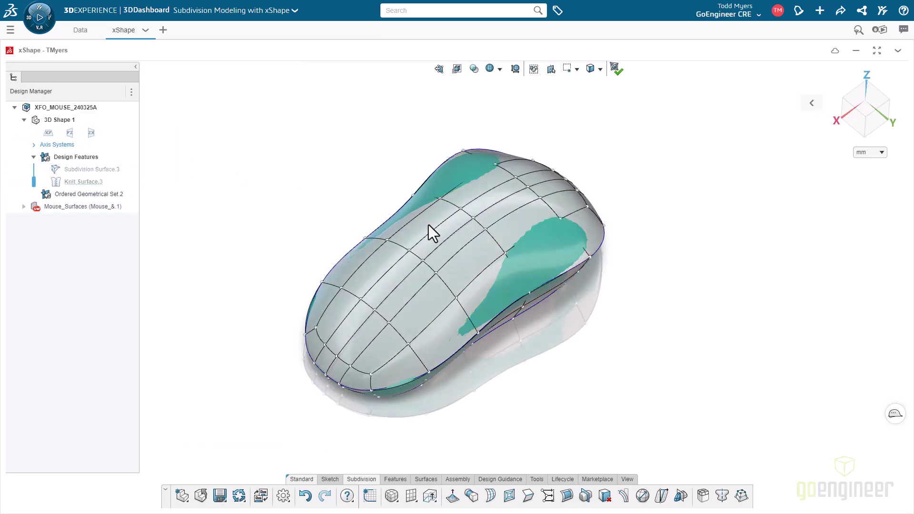
drag(483, 225, 679, 433)
drag(426, 258, 615, 369)
click(617, 70)
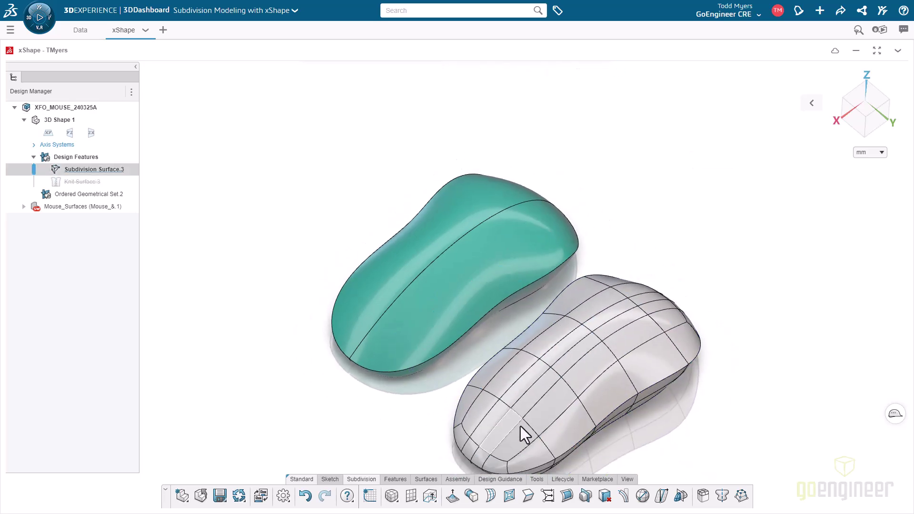